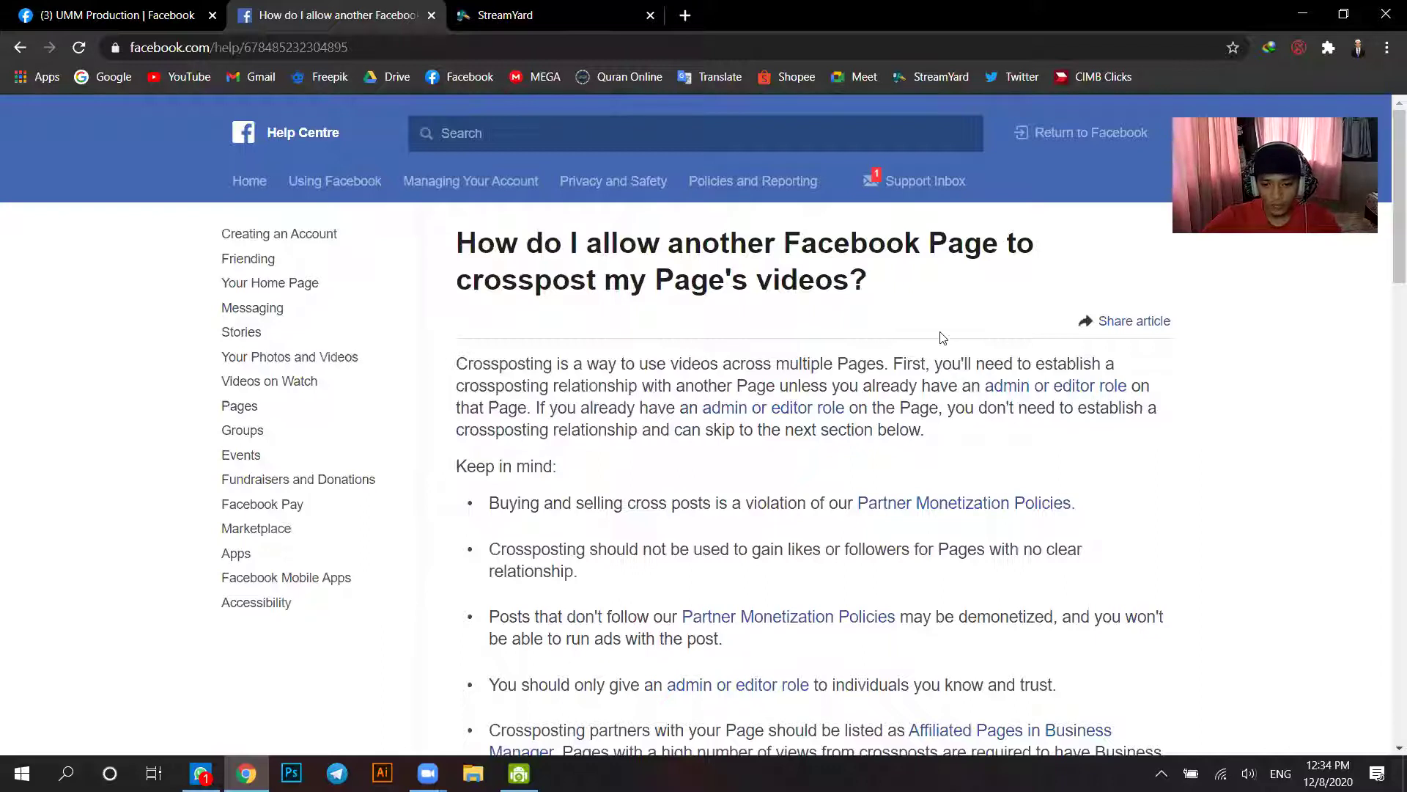
Step: Read through the Help Centre article on allowing another Facebook Page to crosspost videos
{"action": "scroll", "coordinate": [942, 339], "scroll_direction": "down", "scroll_amount": 1}
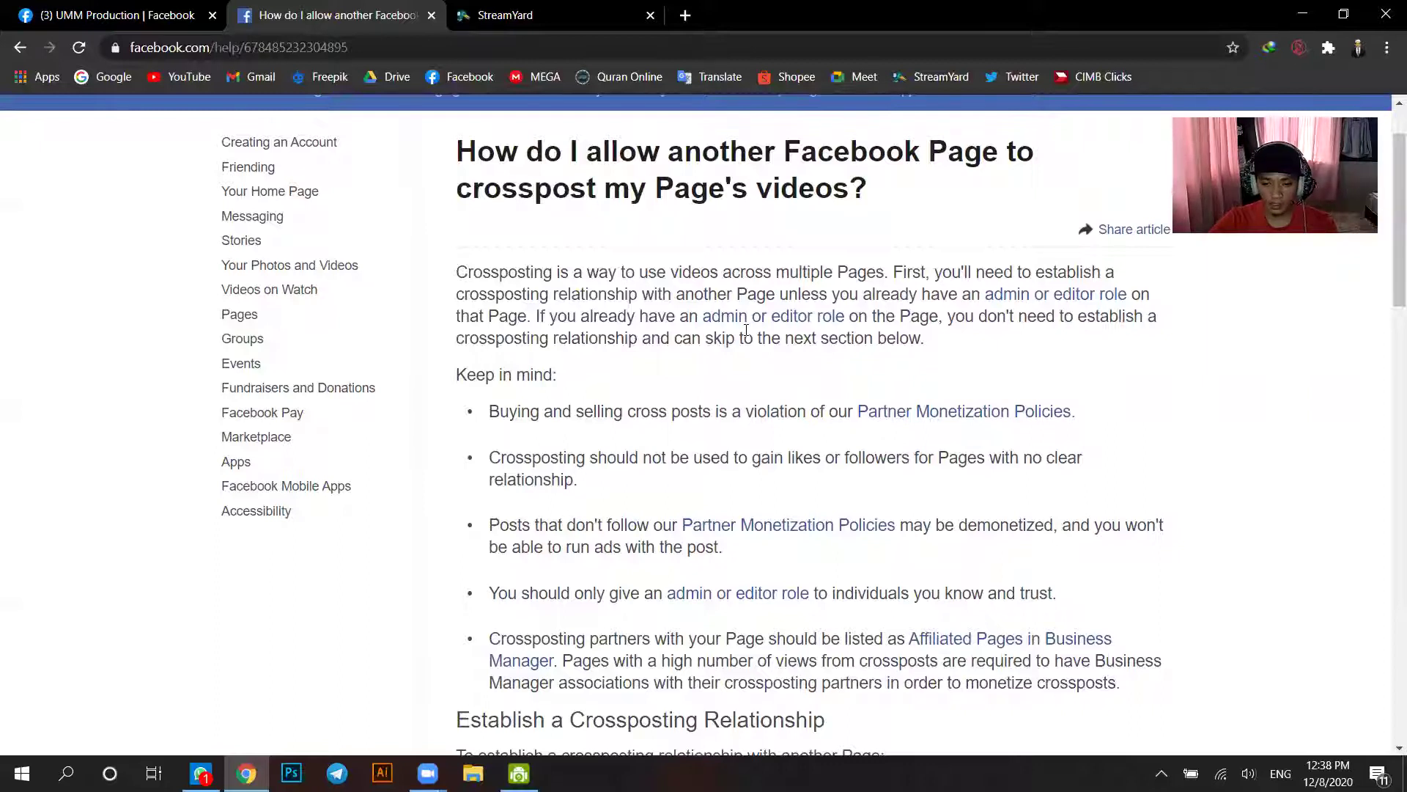
{"action": "scroll", "coordinate": [746, 330], "scroll_direction": "down", "scroll_amount": 5}
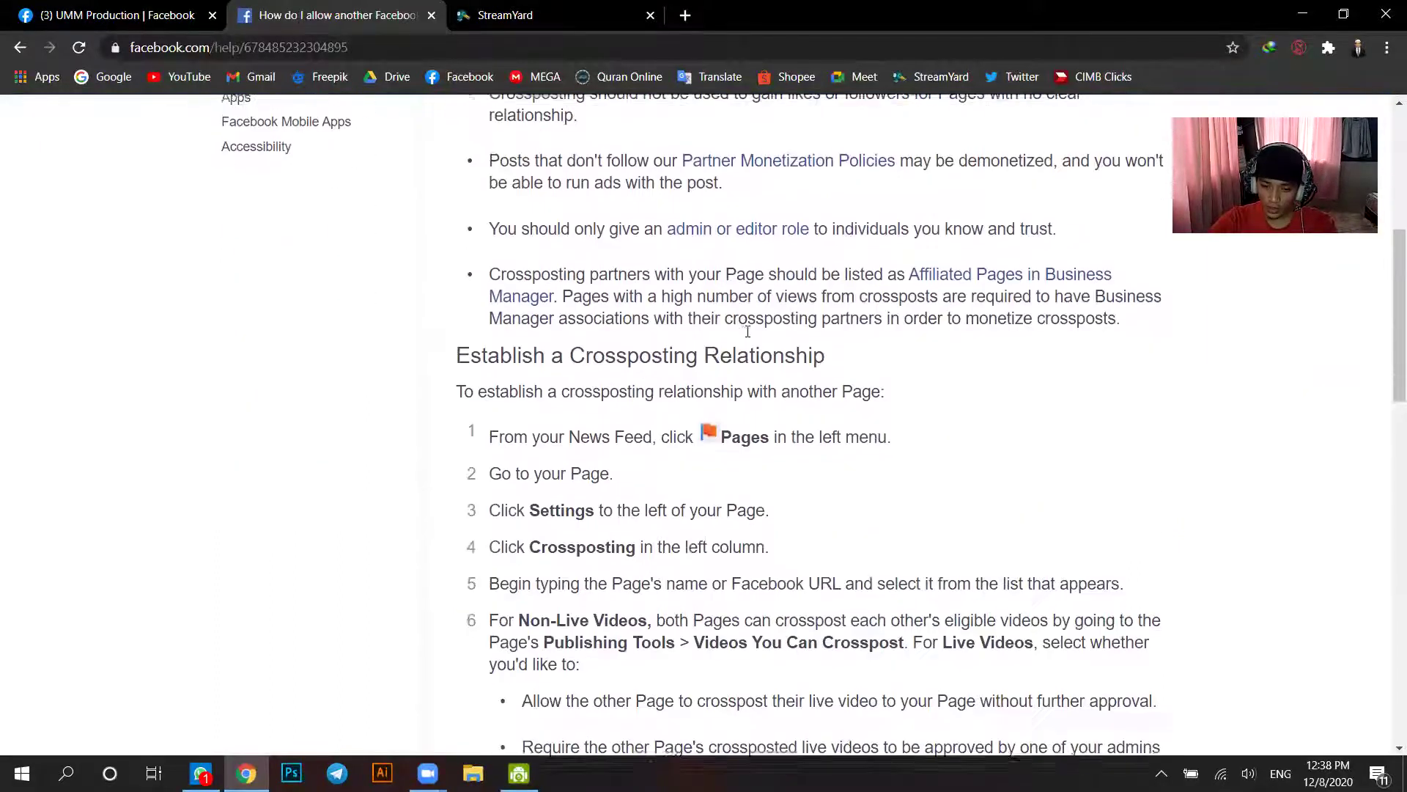
{"action": "scroll", "coordinate": [747, 335], "scroll_direction": "up", "scroll_amount": 5}
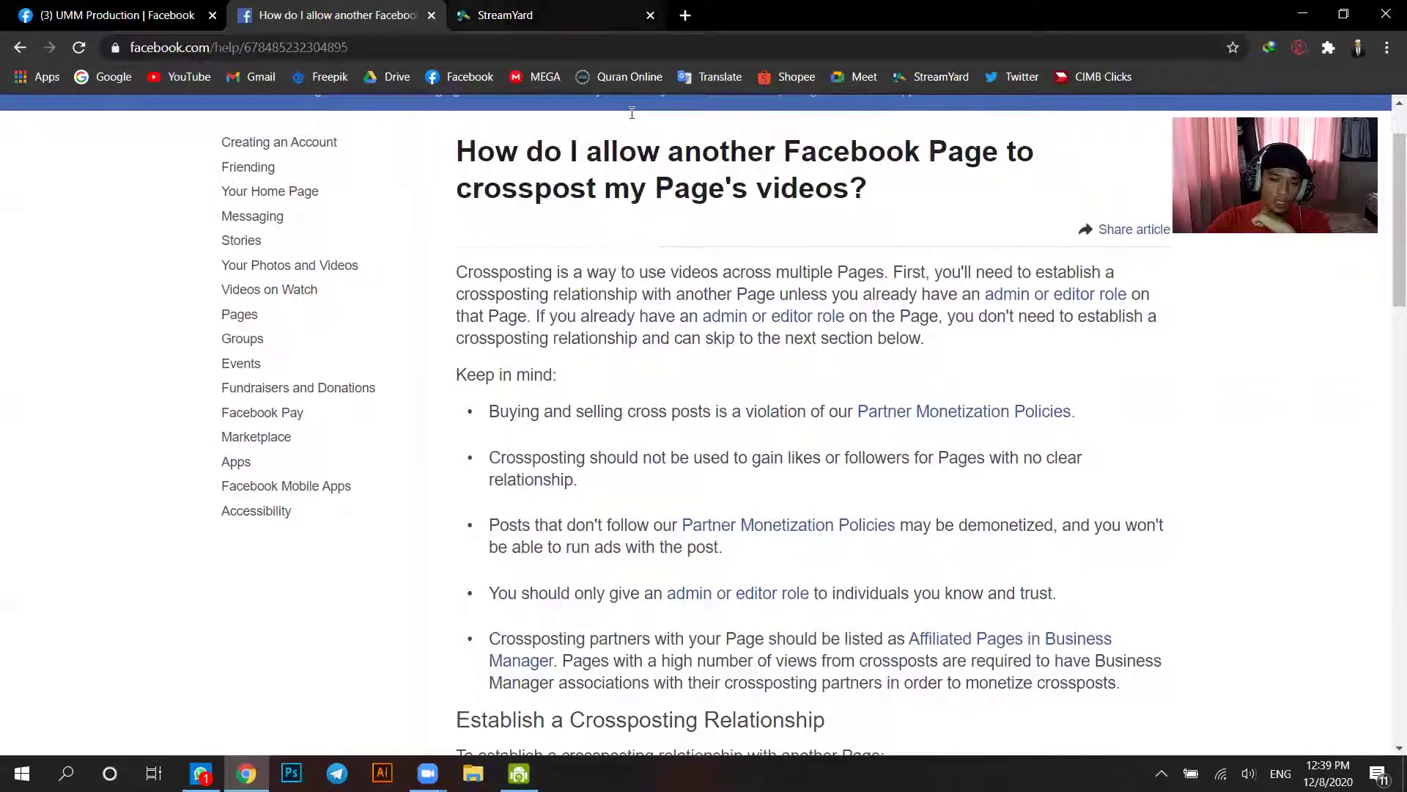
Step: Switch to StreamYard and set up a new broadcast to the UMM Production Facebook Page with the title "Tutorial Crossposting Facebook"
{"action": "left_click", "coordinate": [630, 17]}
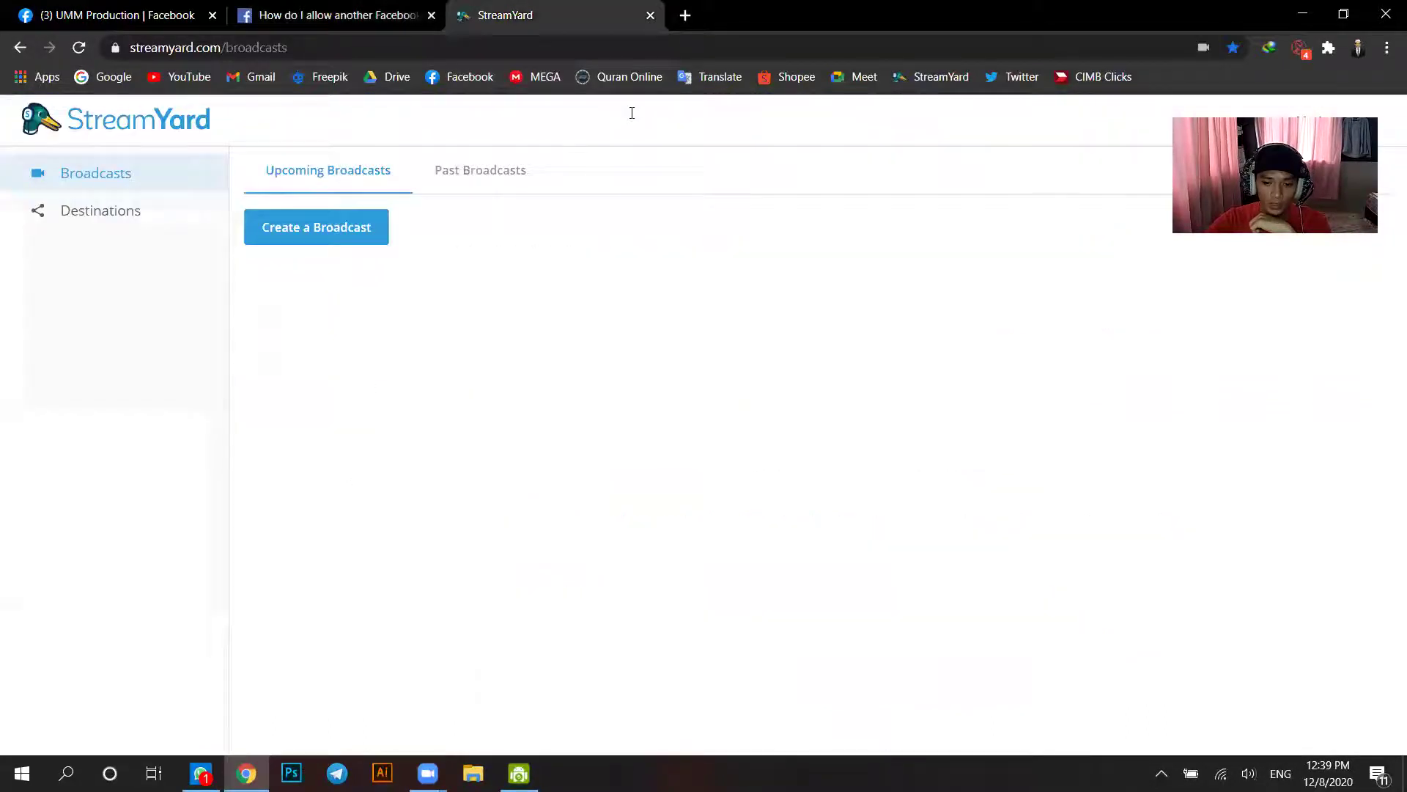
{"action": "left_click", "coordinate": [354, 232]}
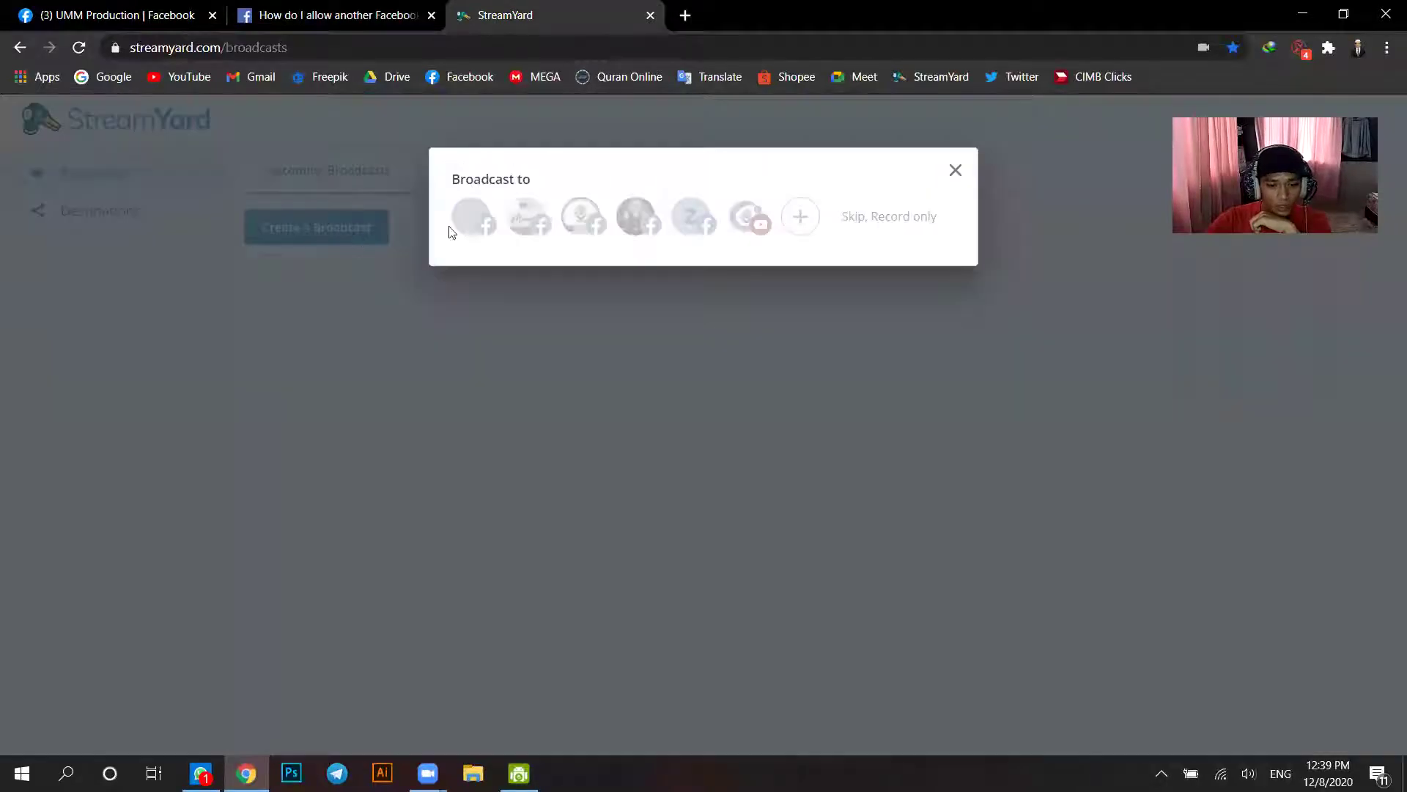
{"action": "left_click", "coordinate": [526, 222]}
{"action": "left_click", "coordinate": [551, 299]}
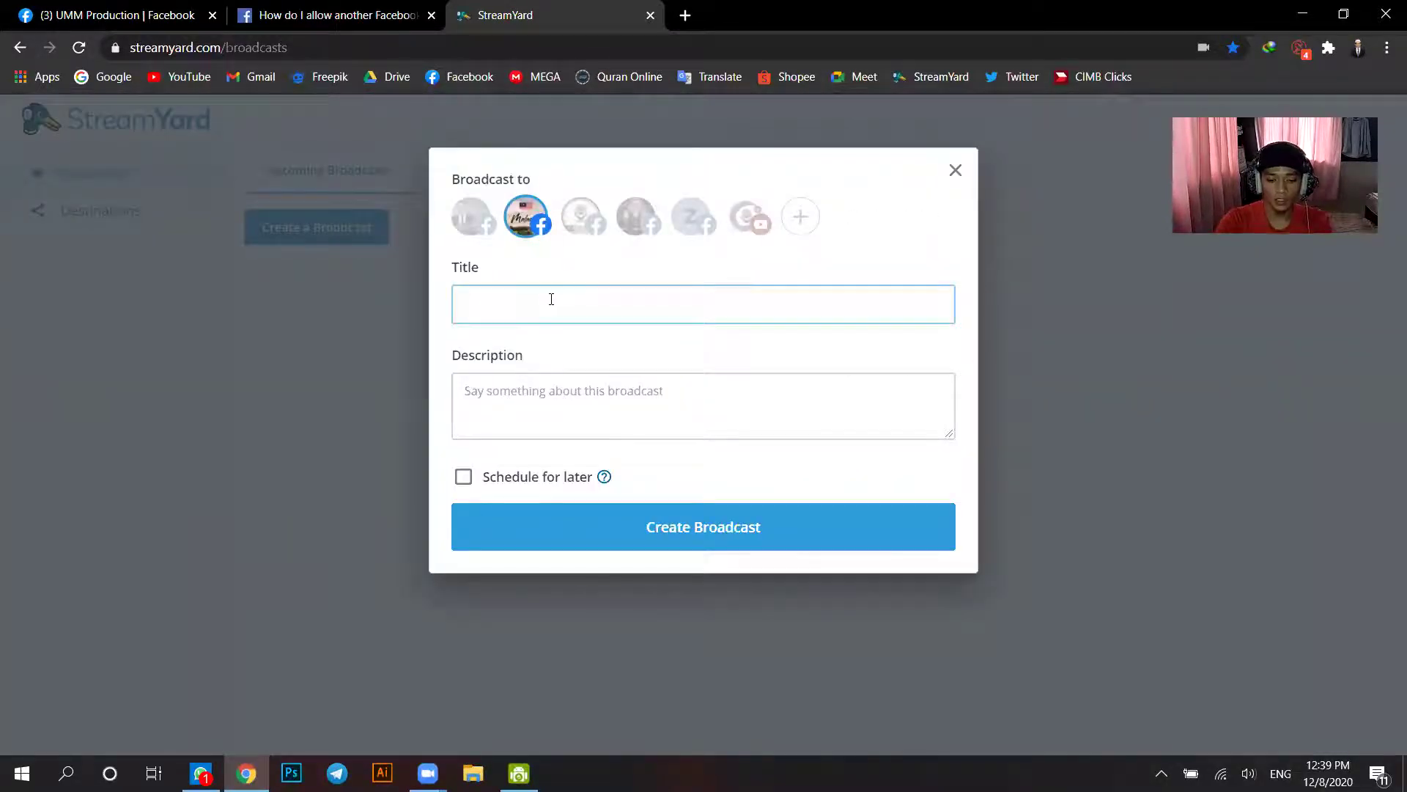
{"action": "type", "text": "Tutoria"}
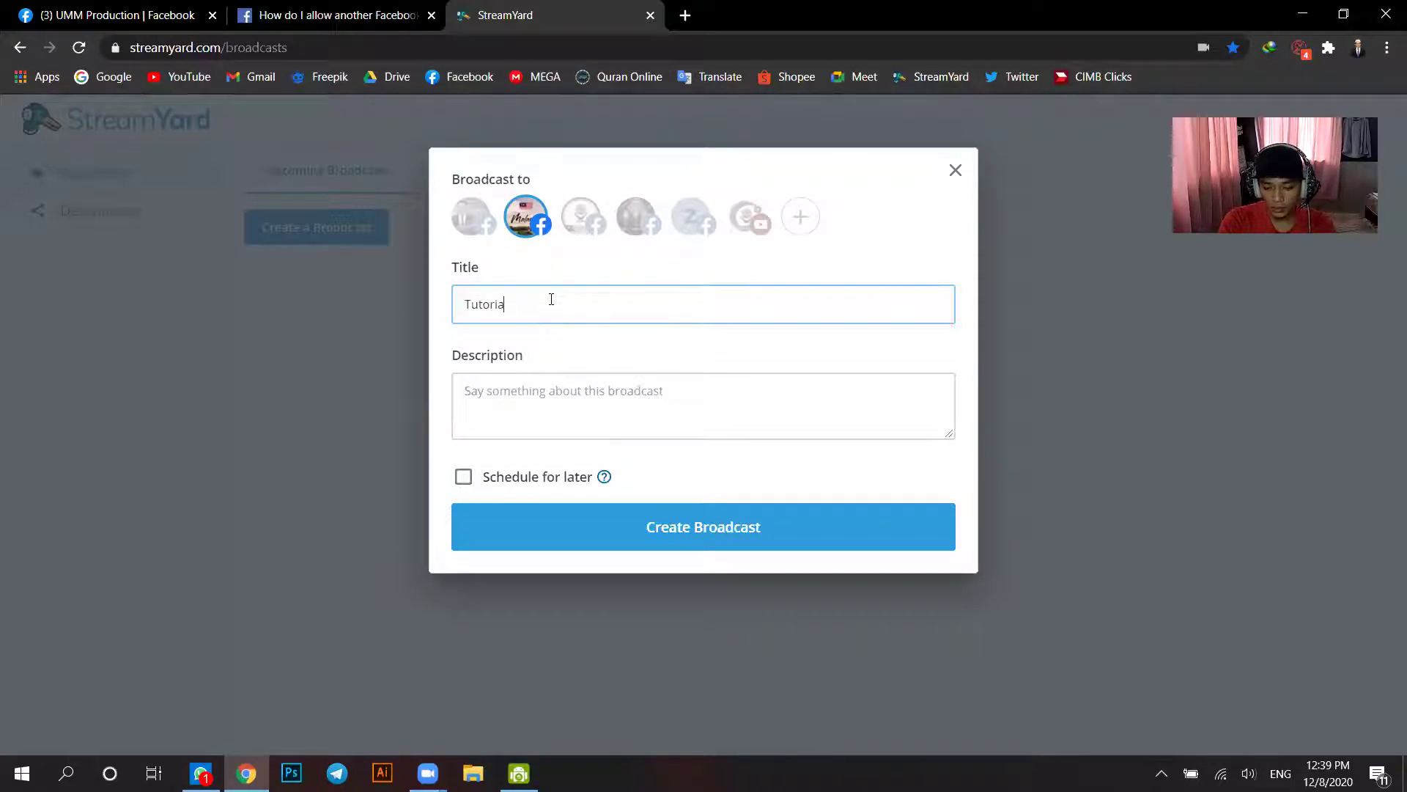
{"action": "type", "text": "l Crossposting"}
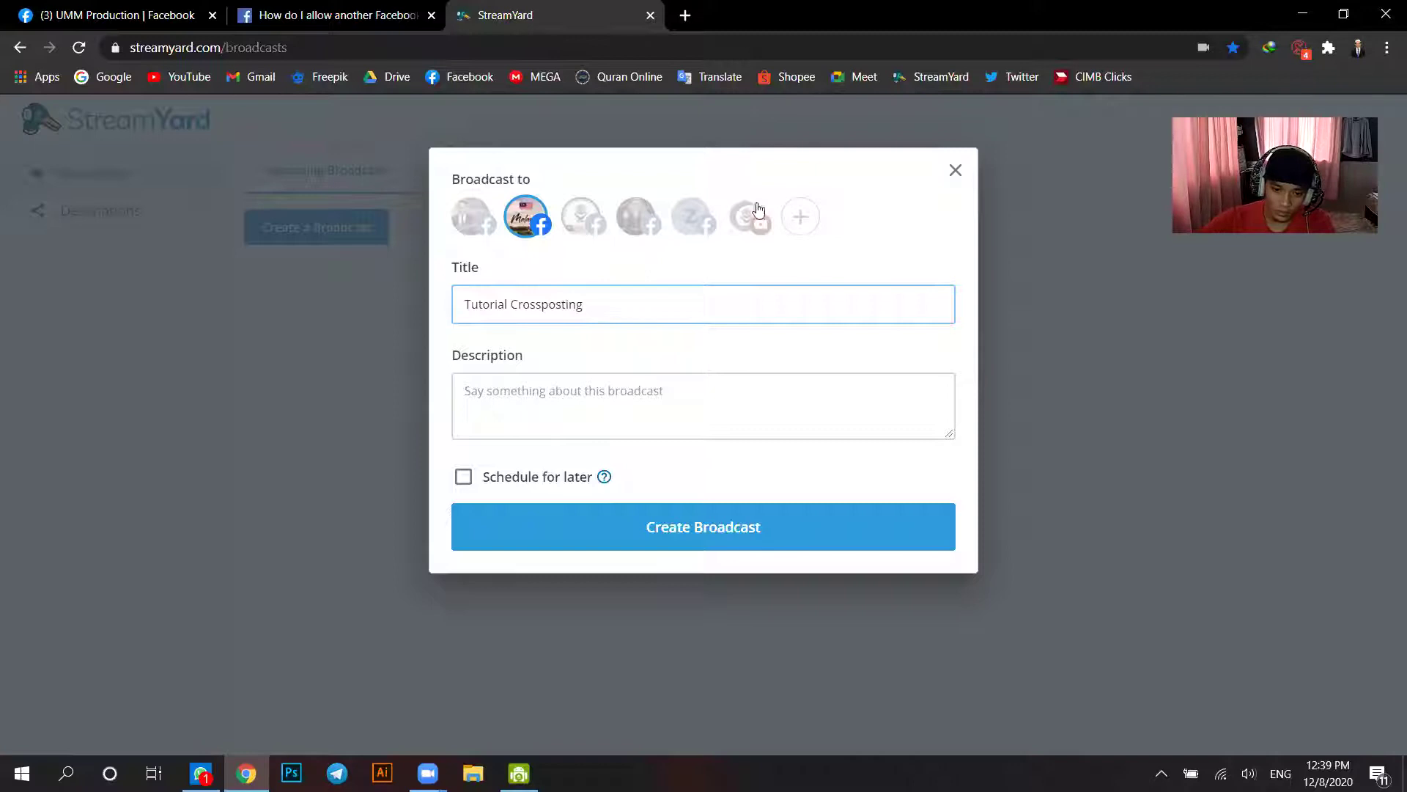
{"action": "type", "text": " Facebook"}
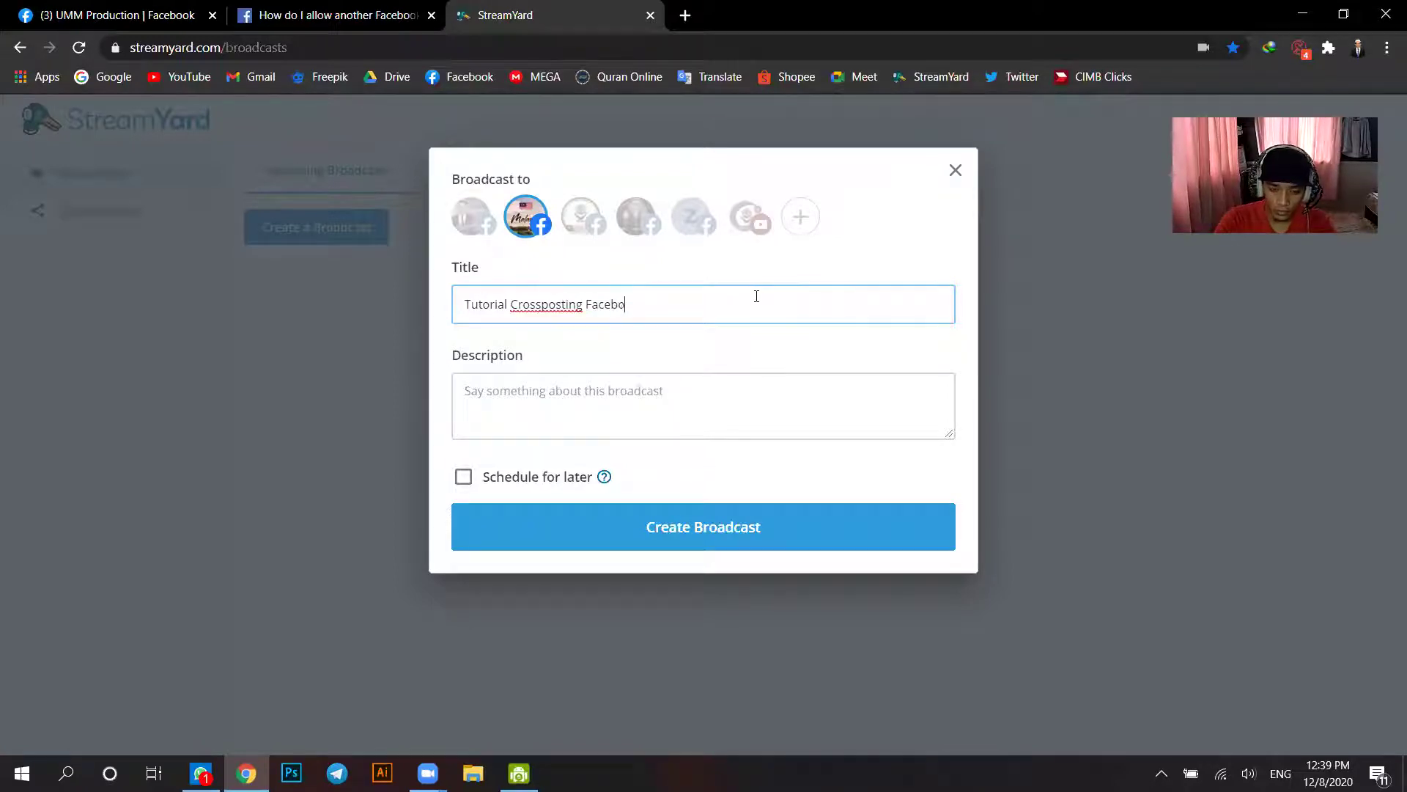
Step: Enter "Testing testing" as the broadcast description and create the broadcast
{"action": "left_click", "coordinate": [679, 398]}
{"action": "type", "text": "Testing testing"}
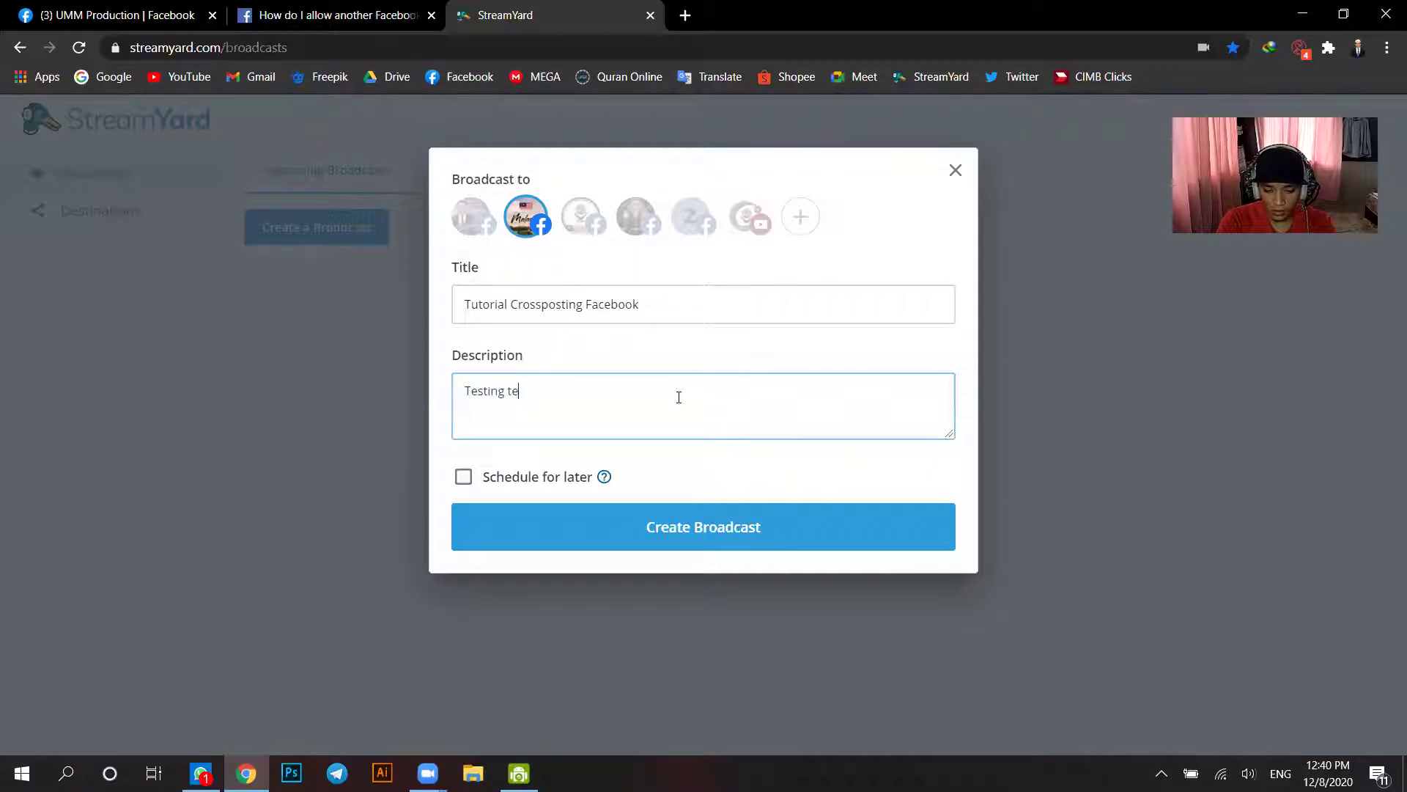
{"action": "left_click", "coordinate": [704, 537]}
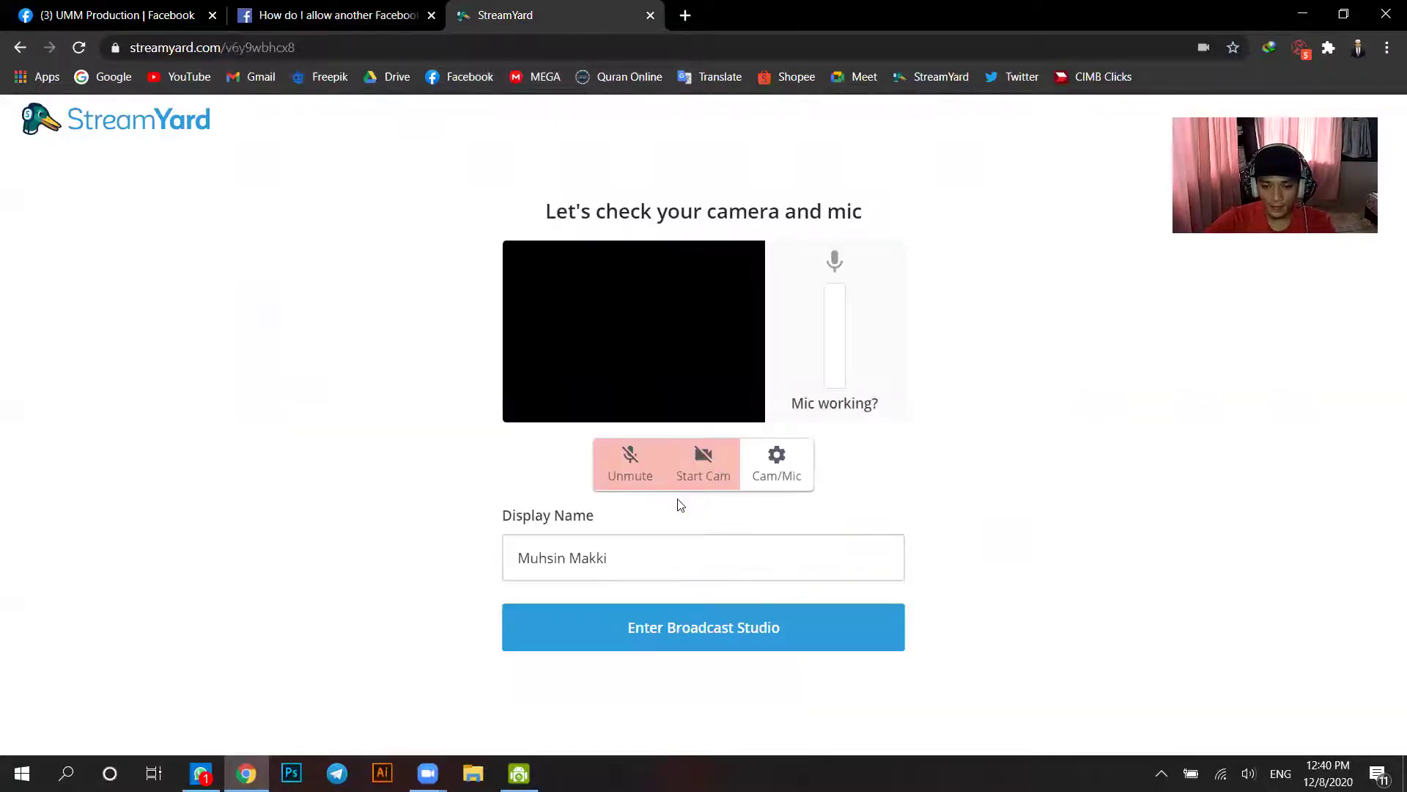
Step: Enter the broadcast studio with the microphone muted and the camera off
{"action": "left_click", "coordinate": [631, 464]}
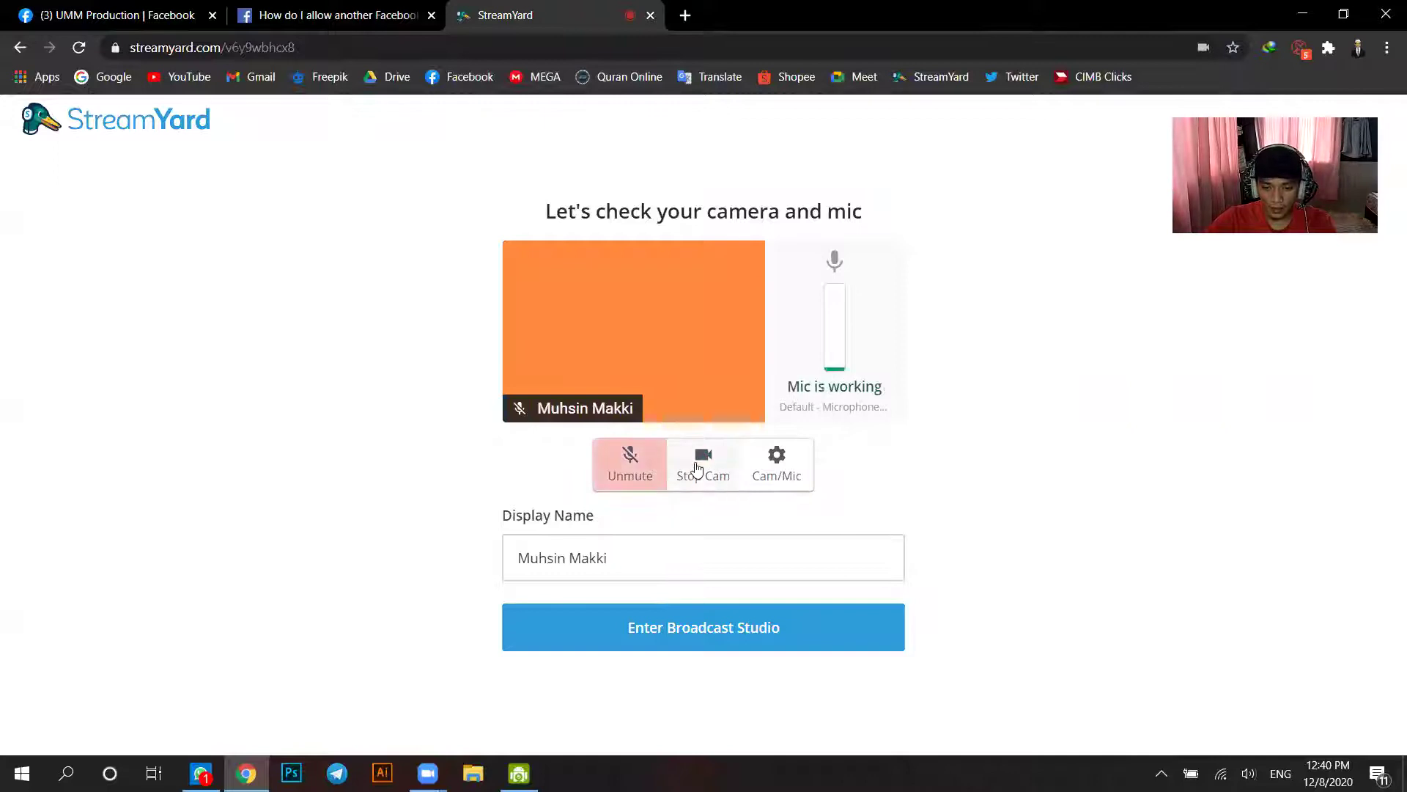
{"action": "left_click", "coordinate": [705, 475]}
{"action": "left_click", "coordinate": [656, 629]}
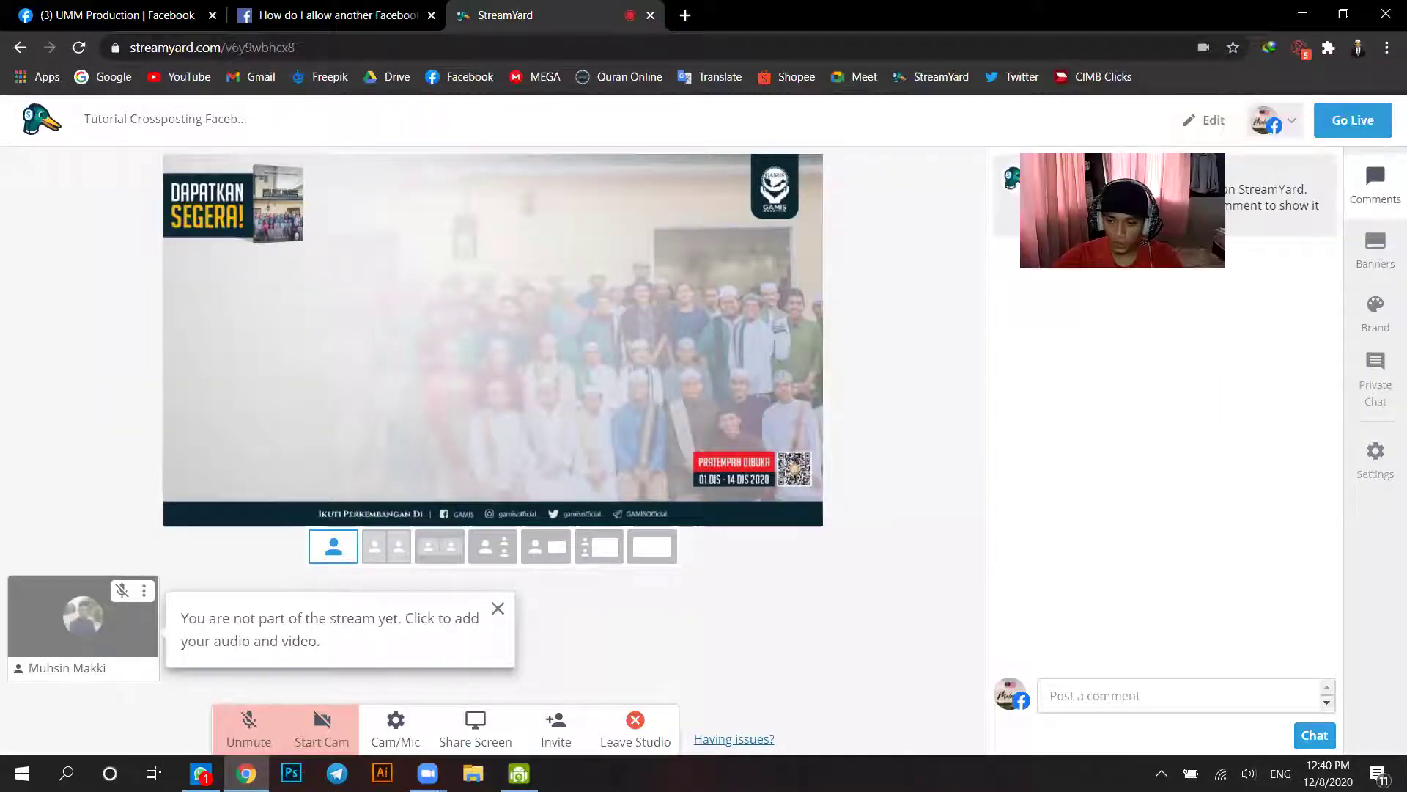
Step: Show the "DAPATKAN BUKU BAITUL QURRO' WAL FUQOHA'" ticker banner on the stream and start the live broadcast
{"action": "left_click", "coordinate": [1375, 312]}
{"action": "scroll", "coordinate": [1283, 418], "scroll_direction": "down", "scroll_amount": 10}
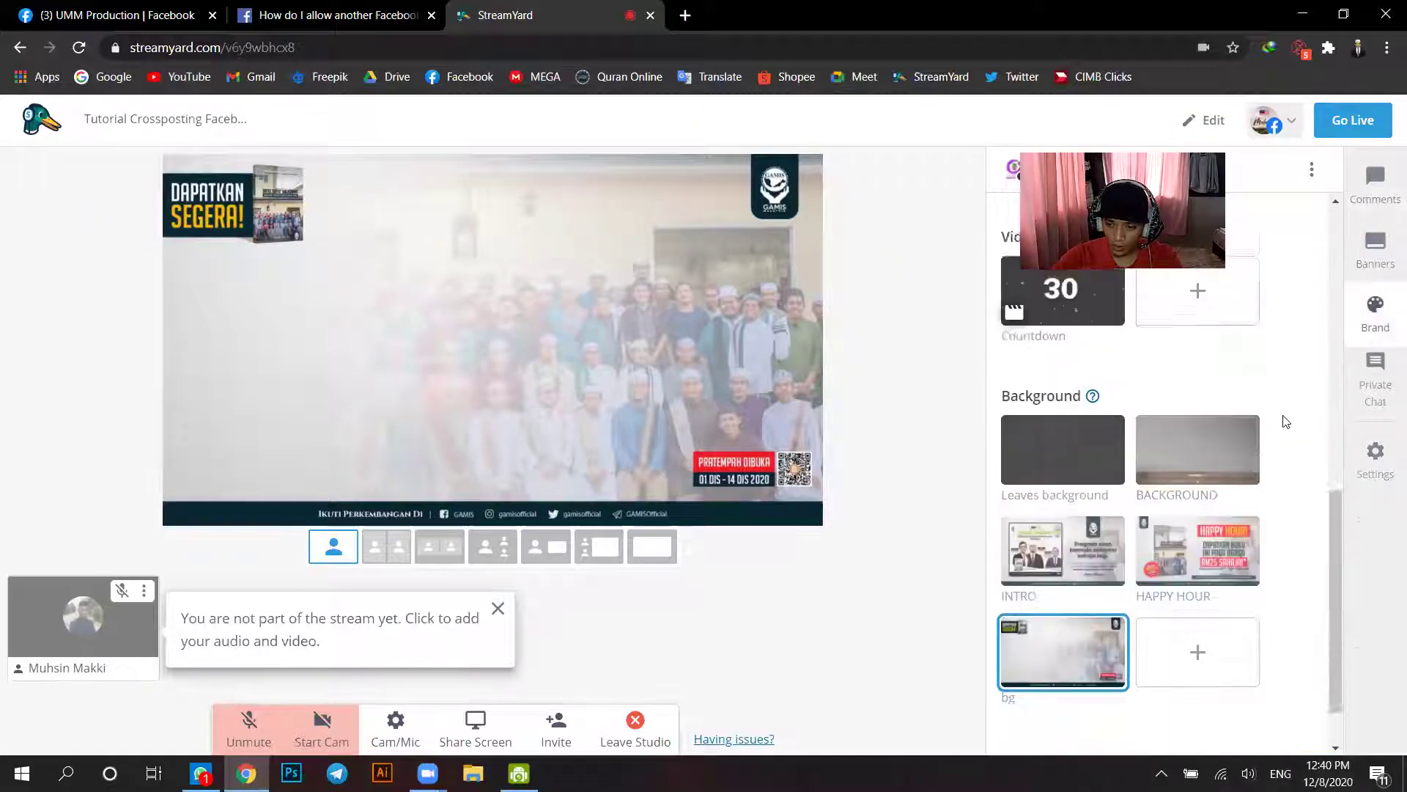
{"action": "scroll", "coordinate": [1319, 498], "scroll_direction": "up", "scroll_amount": 6}
{"action": "left_click", "coordinate": [1372, 253]}
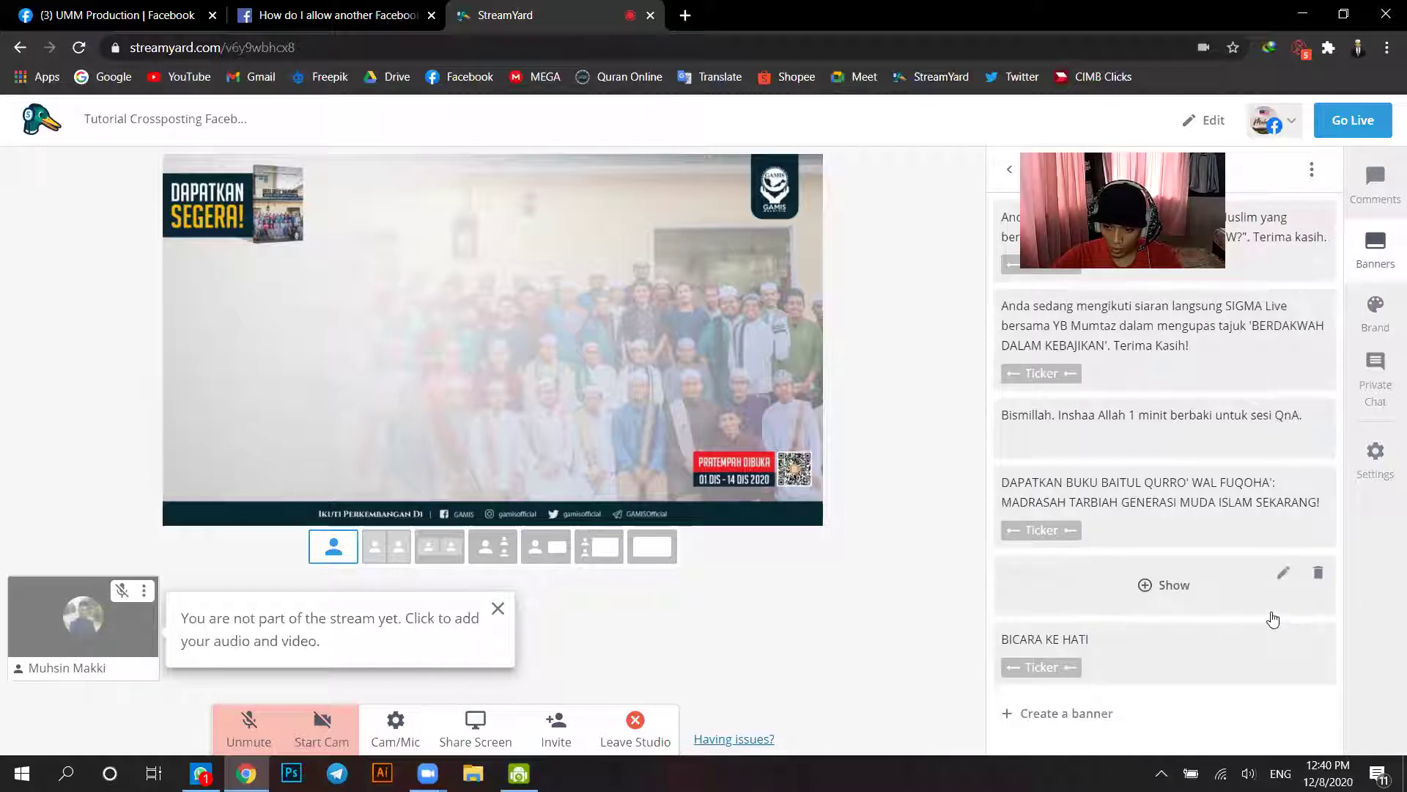
{"action": "left_click", "coordinate": [1047, 526]}
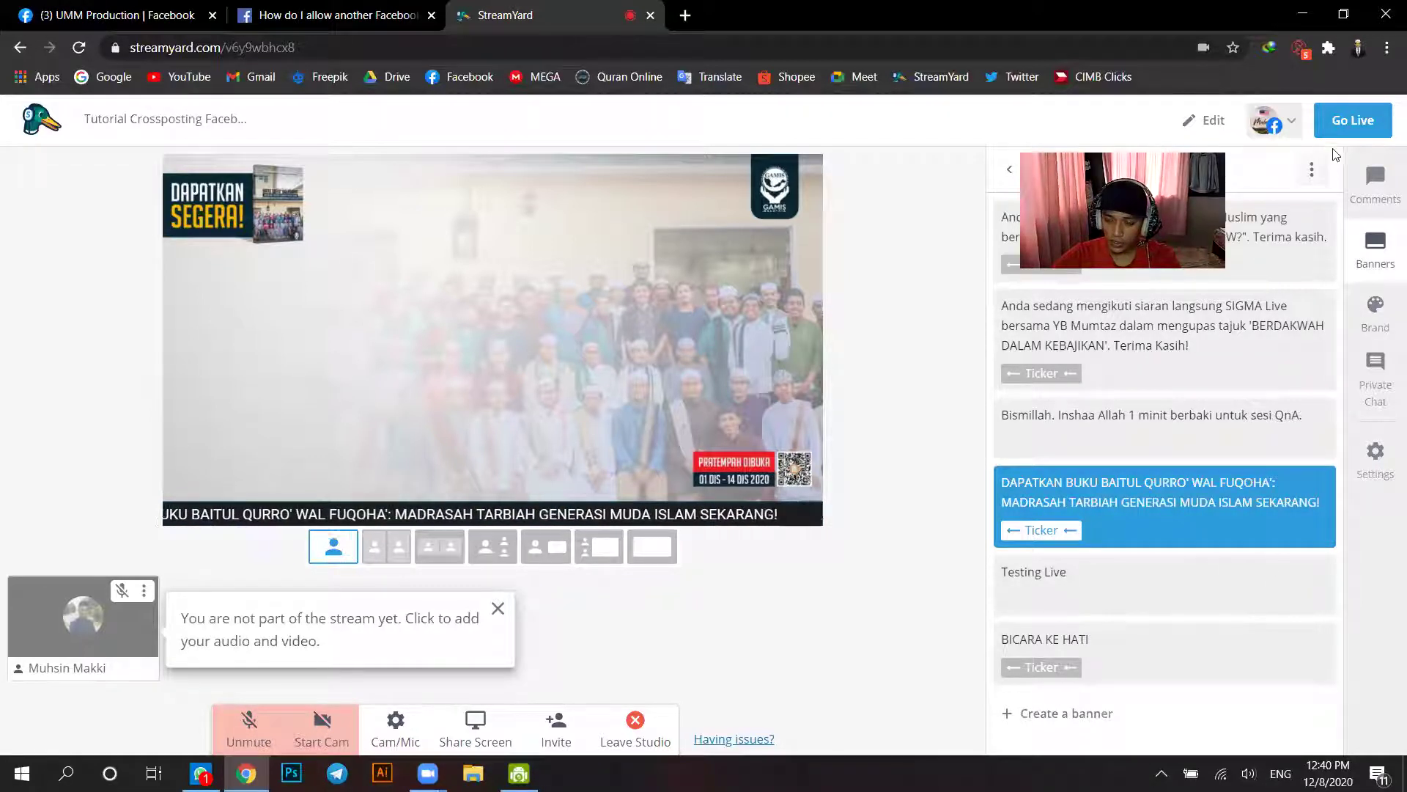
{"action": "left_click", "coordinate": [1354, 122]}
{"action": "left_click", "coordinate": [1336, 208]}
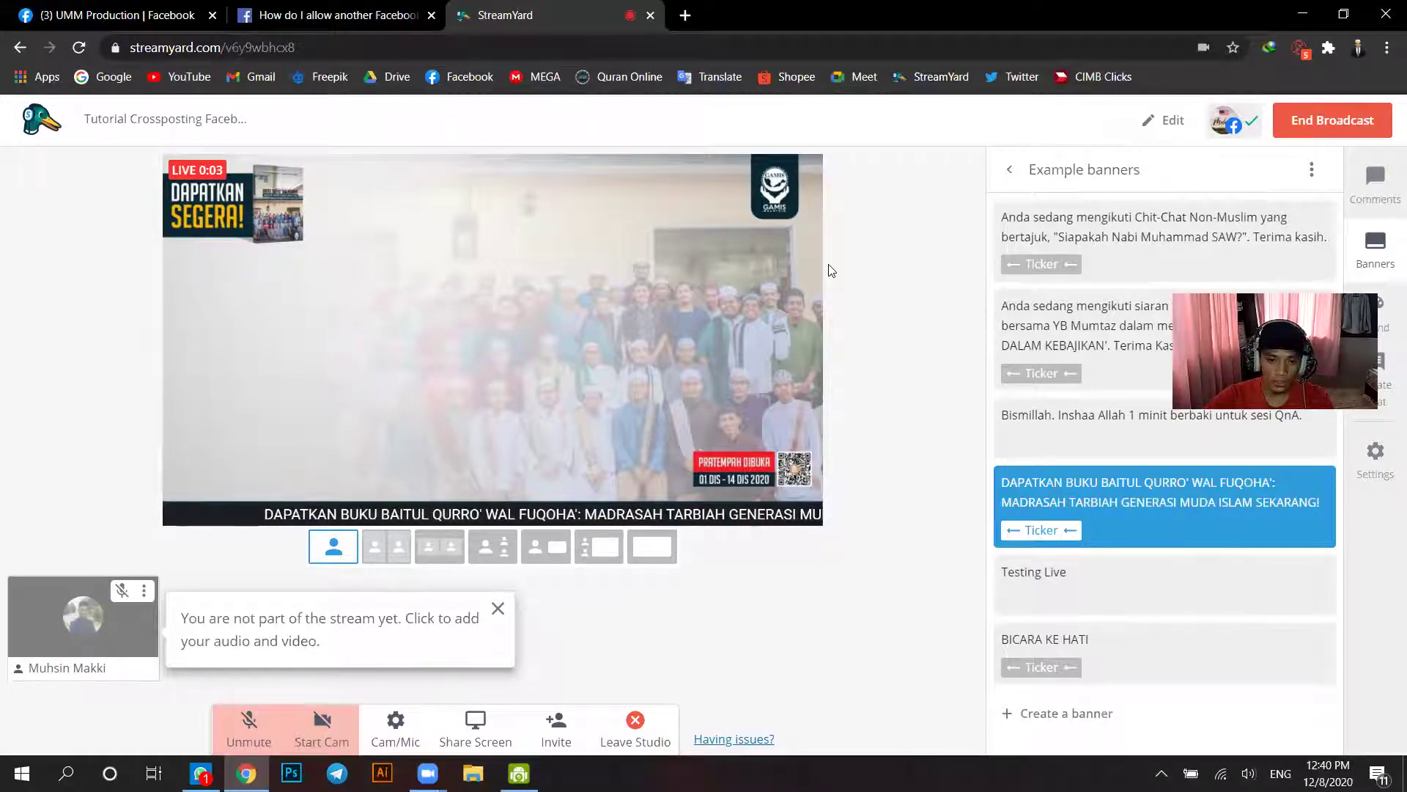
Step: Switch to the UMM Production Page on Facebook, reload it and play its live video post
{"action": "left_click", "coordinate": [145, 9]}
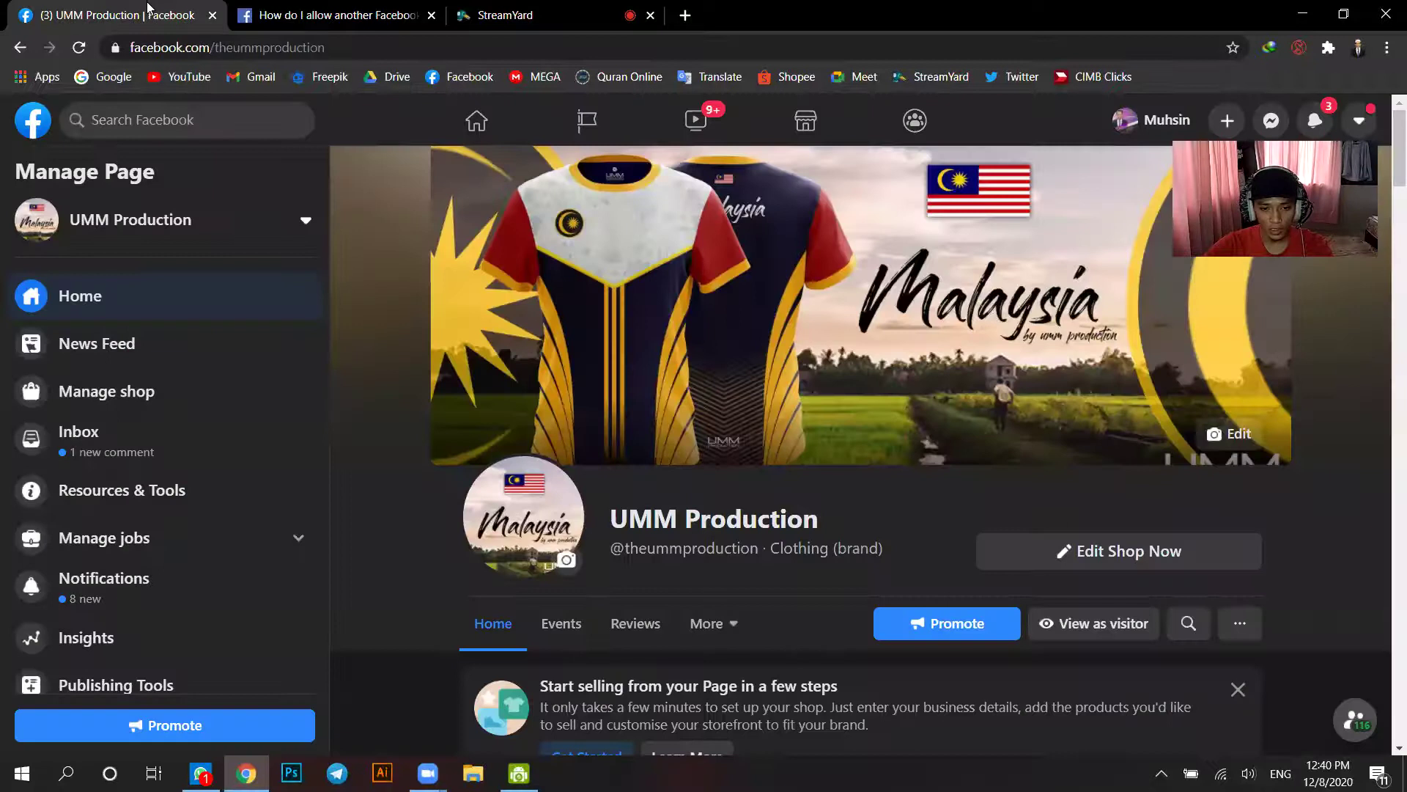
{"action": "left_click", "coordinate": [80, 47]}
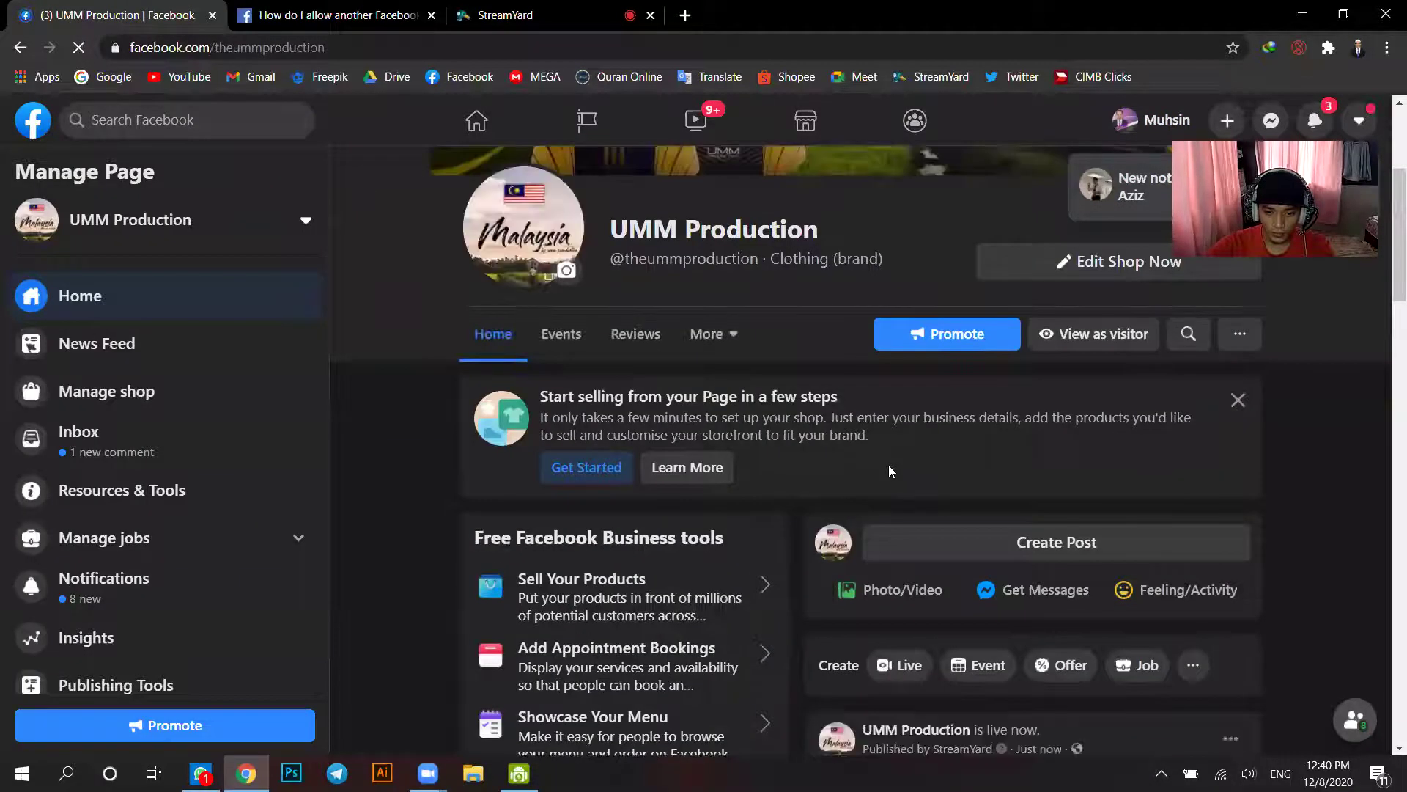
{"action": "scroll", "coordinate": [888, 465], "scroll_direction": "down", "scroll_amount": 6}
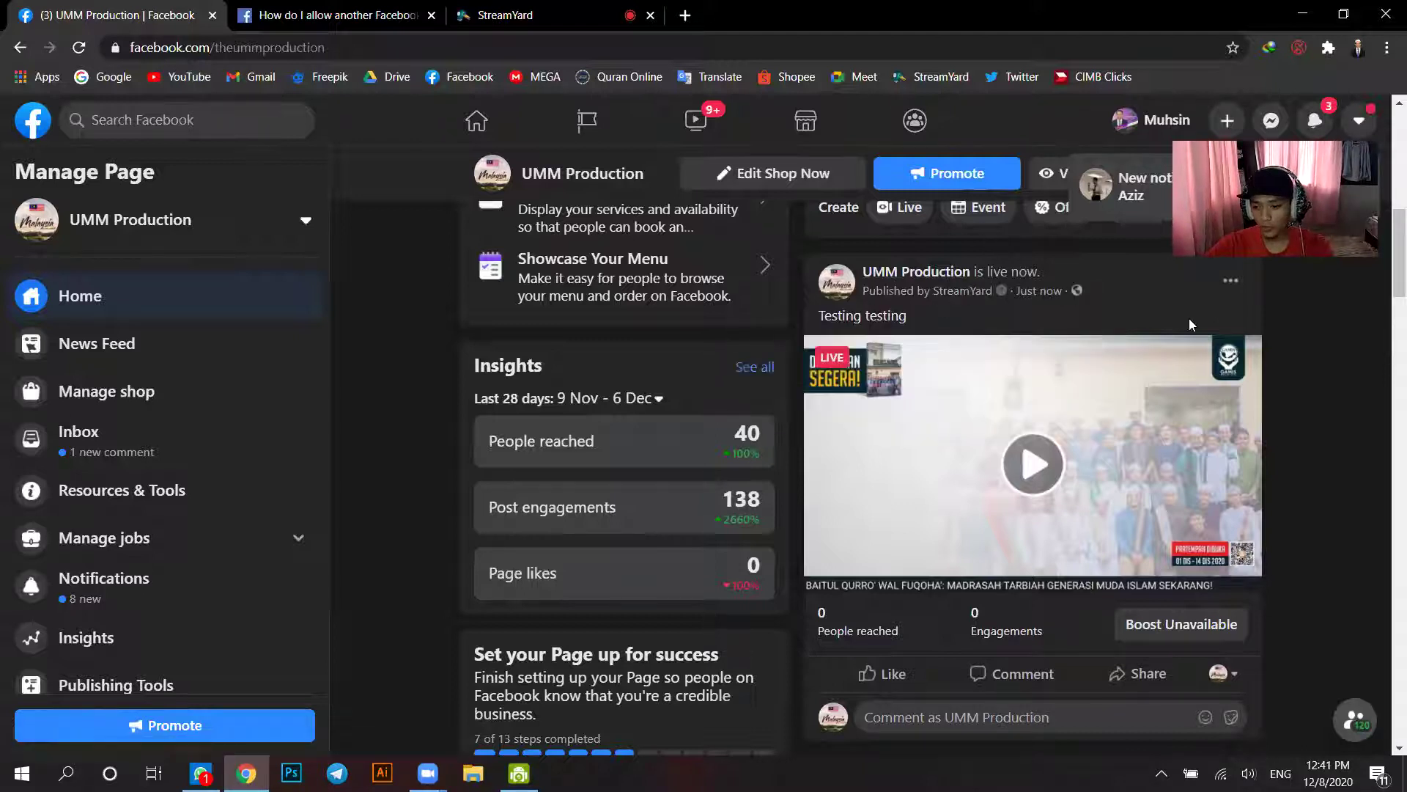
{"action": "left_click", "coordinate": [1036, 473]}
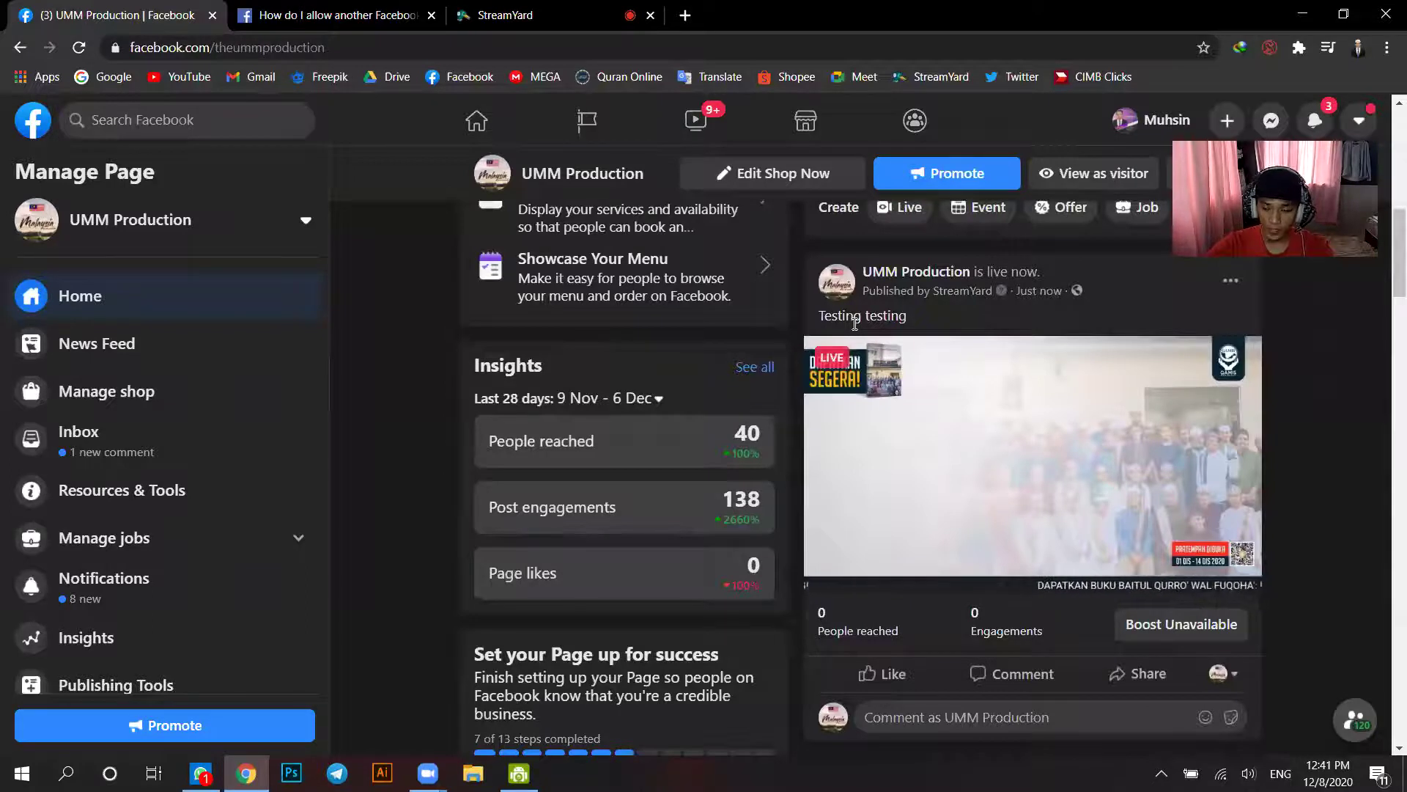
{"action": "mouse_move", "coordinate": [1117, 357]}
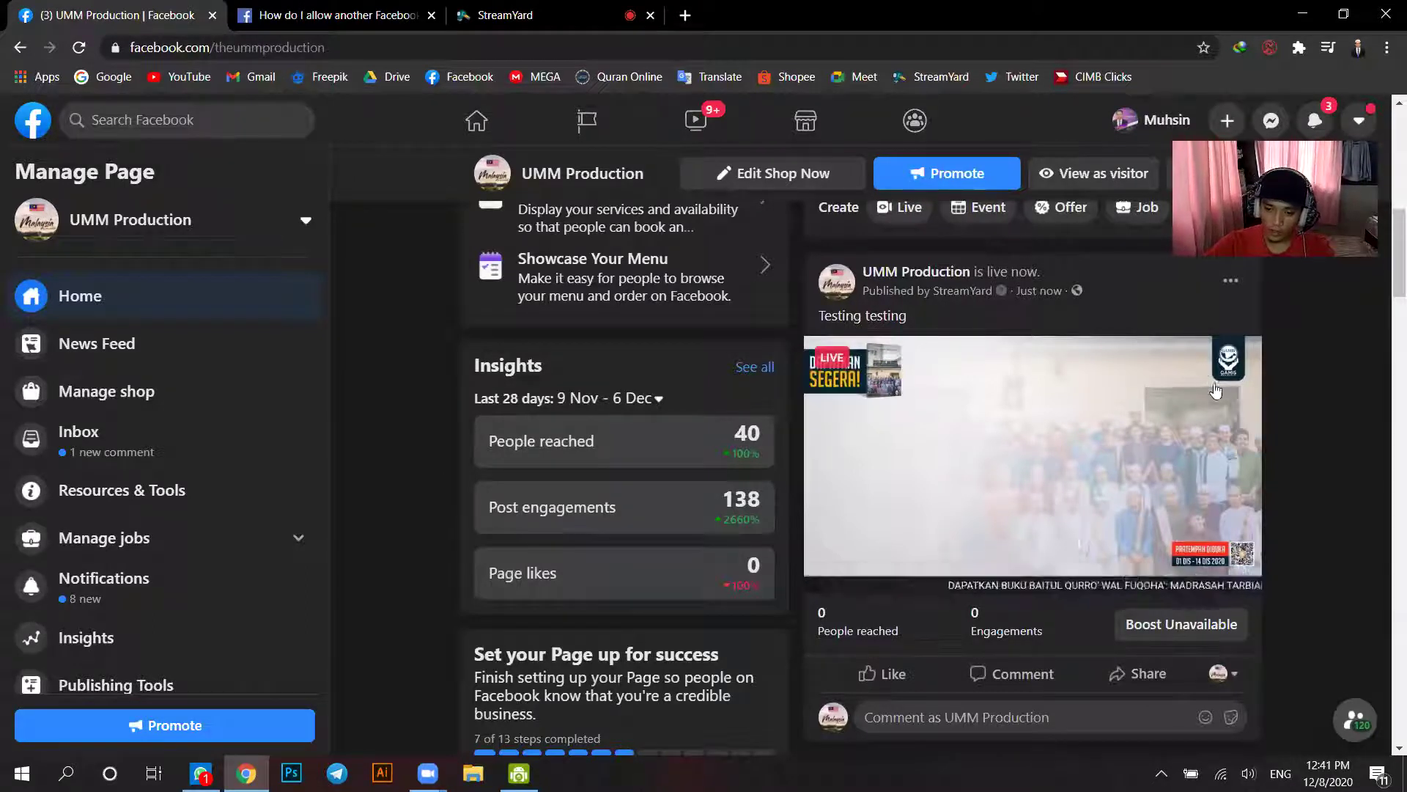
Step: Open the "Testing testing" live video for editing in Live Producer and look over its stream setup
{"action": "scroll", "coordinate": [1275, 385], "scroll_direction": "up", "scroll_amount": 1}
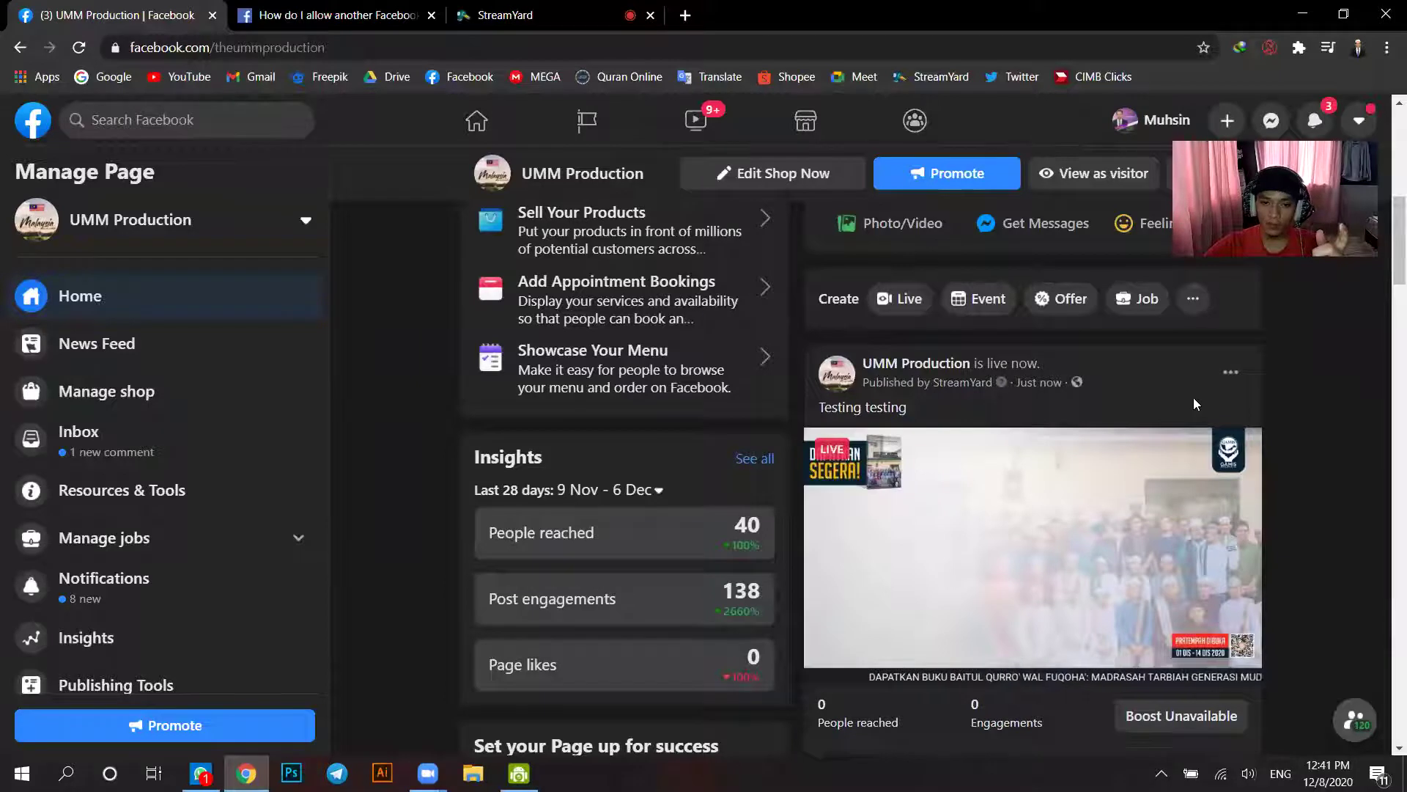
{"action": "left_click", "coordinate": [1237, 381]}
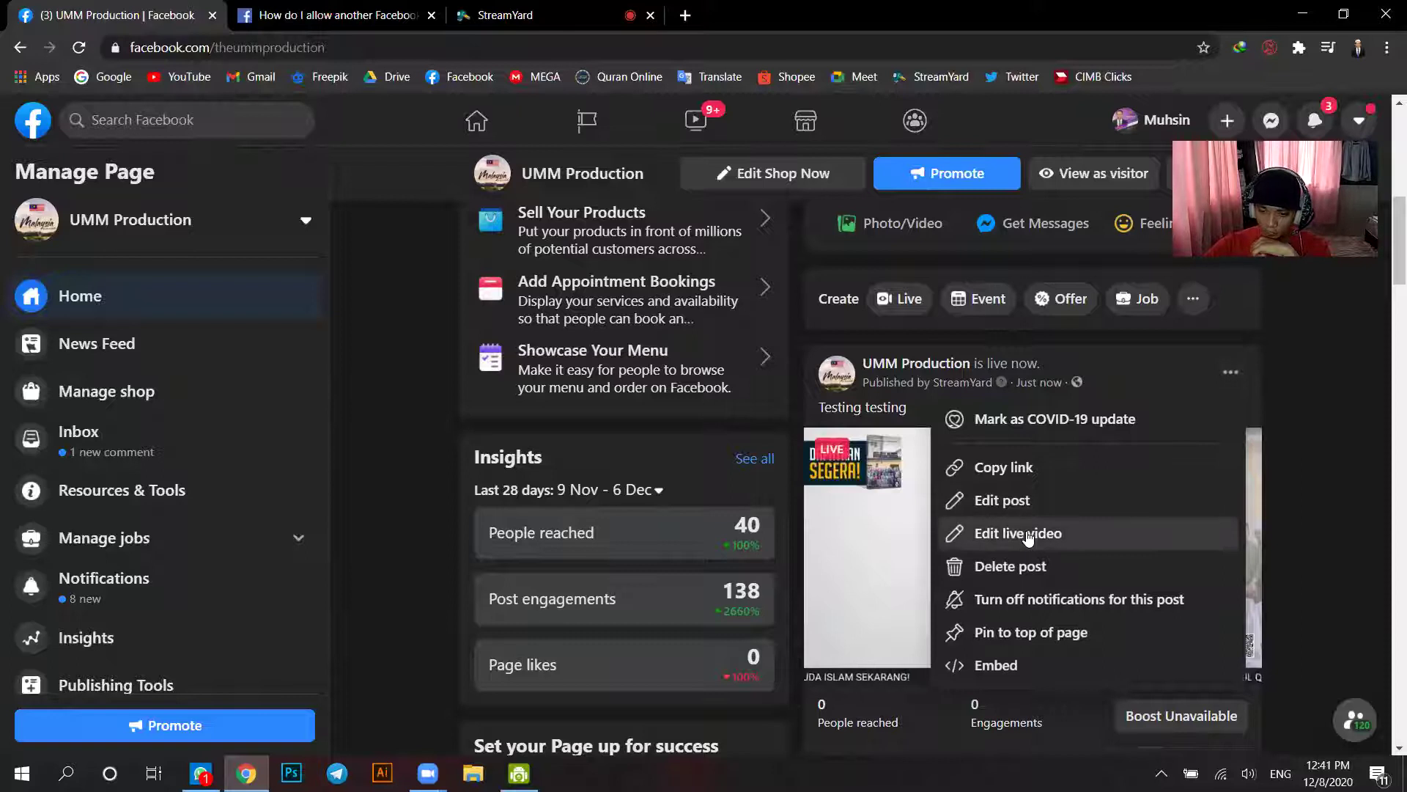
{"action": "left_click", "coordinate": [1028, 539]}
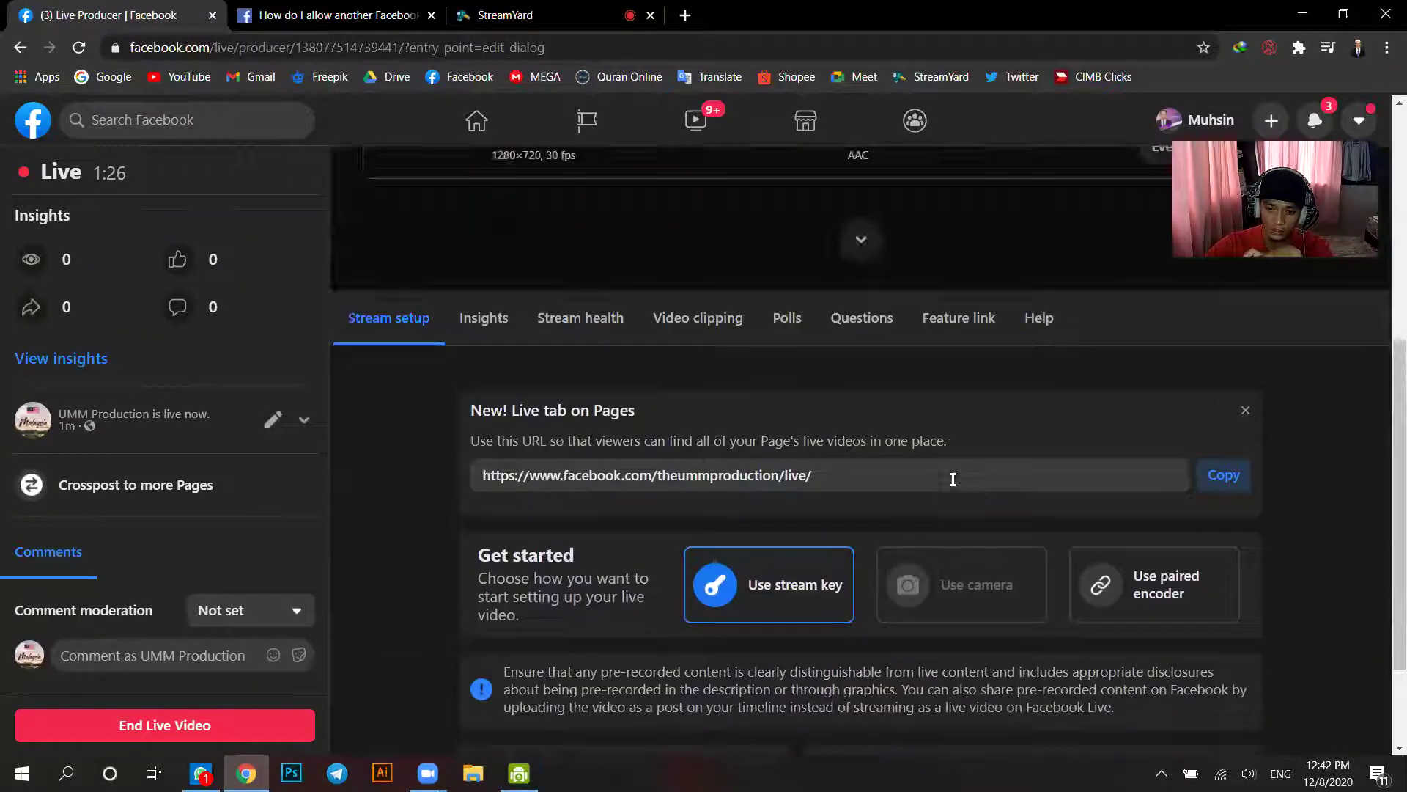
{"action": "scroll", "coordinate": [951, 477], "scroll_direction": "down", "scroll_amount": 4}
{"action": "scroll", "coordinate": [953, 478], "scroll_direction": "down", "scroll_amount": 3}
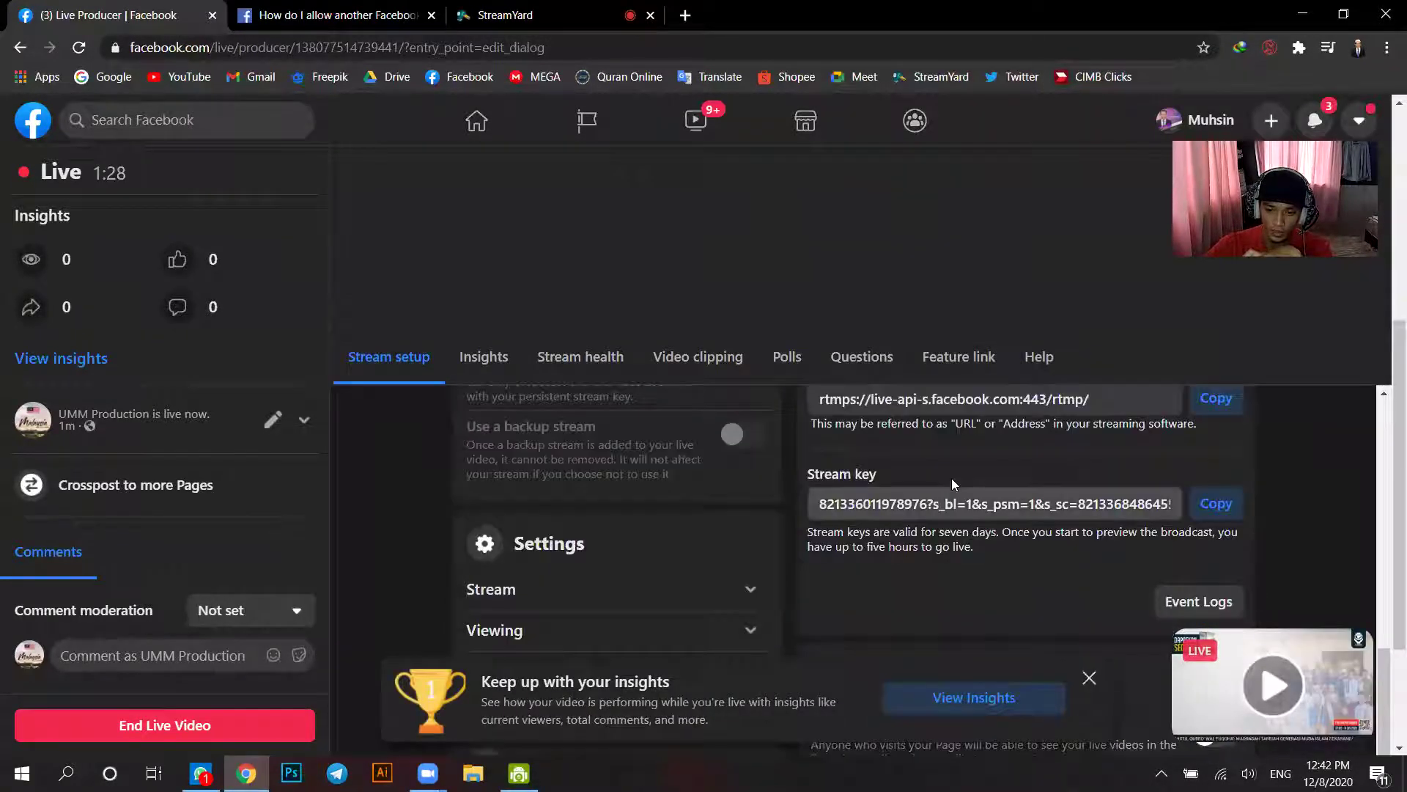
{"action": "scroll", "coordinate": [953, 478], "scroll_direction": "up", "scroll_amount": 2}
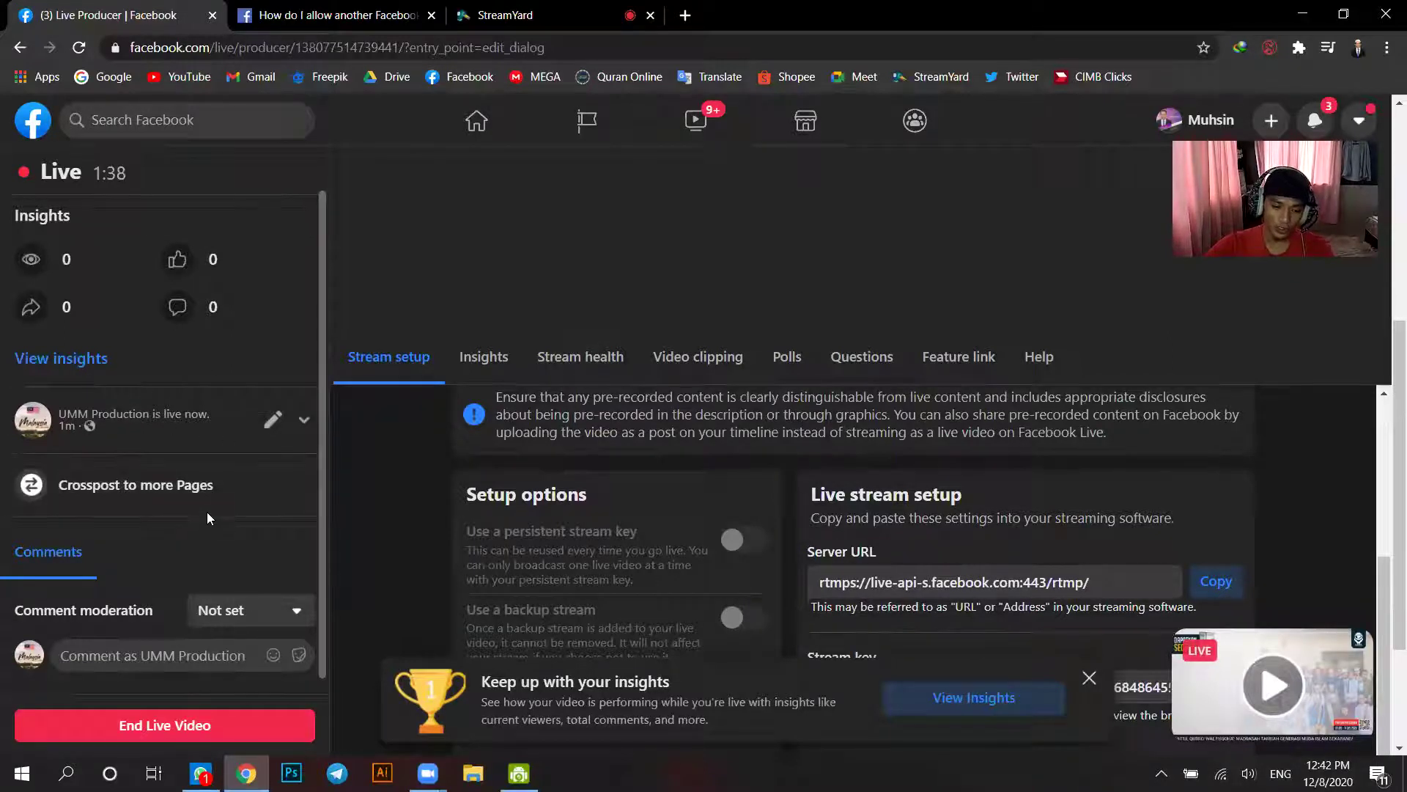
Step: Crosspost the live video to the Page with the blue Z avatar at the end of the Pages list and save
{"action": "left_click", "coordinate": [199, 489]}
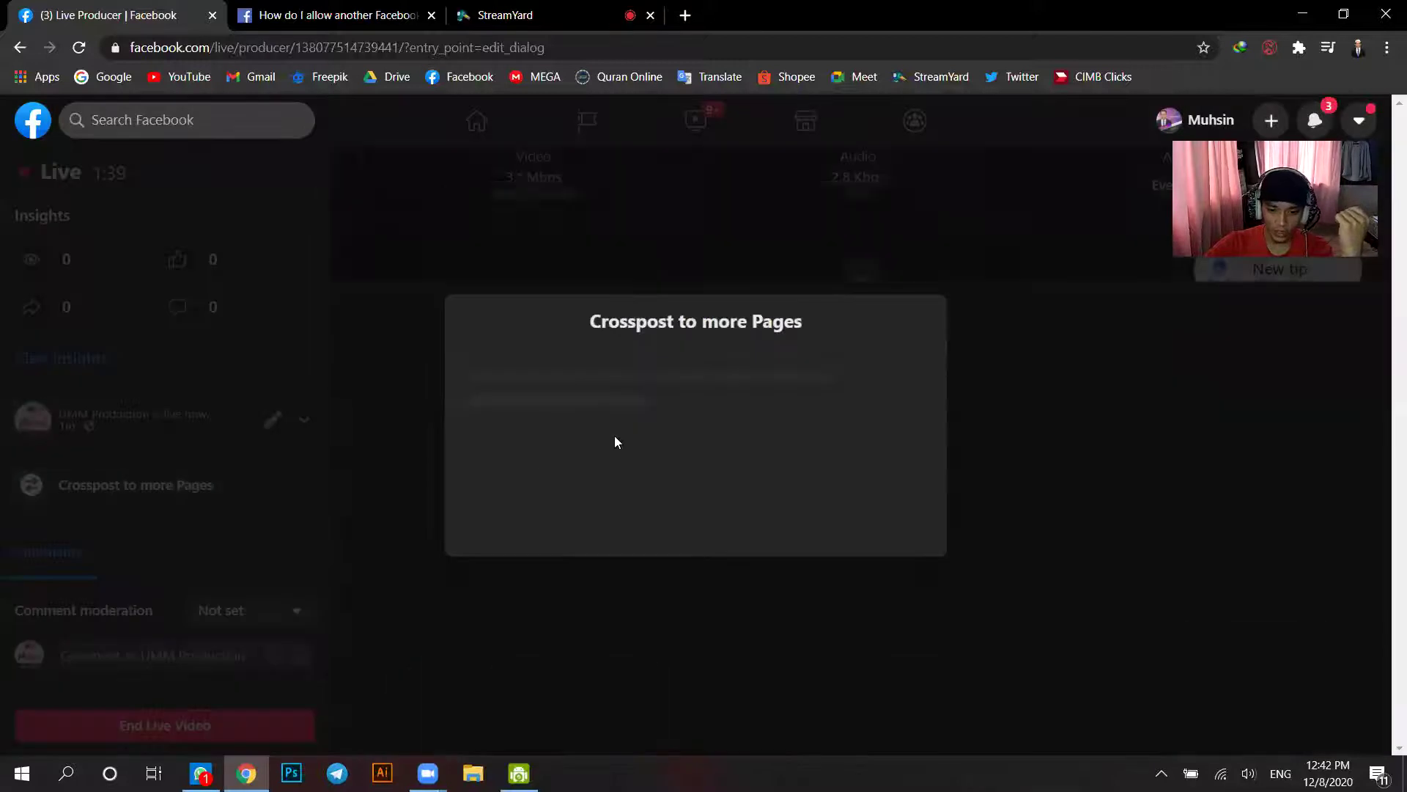
{"action": "scroll", "coordinate": [615, 439], "scroll_direction": "down", "scroll_amount": 3}
{"action": "scroll", "coordinate": [618, 440], "scroll_direction": "up", "scroll_amount": 3}
{"action": "scroll", "coordinate": [617, 438], "scroll_direction": "down", "scroll_amount": 3}
{"action": "scroll", "coordinate": [617, 439], "scroll_direction": "up", "scroll_amount": 2}
{"action": "scroll", "coordinate": [619, 440], "scroll_direction": "down", "scroll_amount": 2}
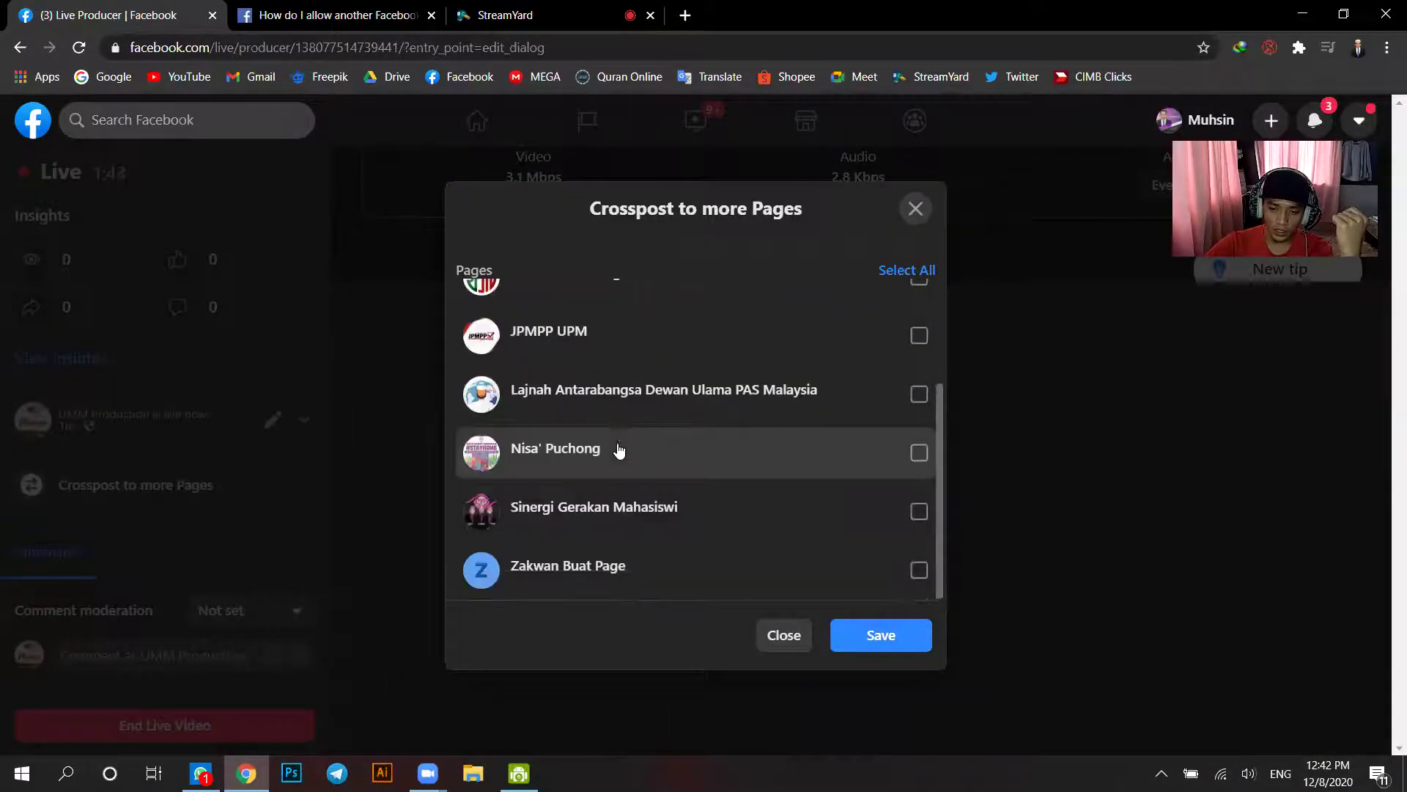
{"action": "scroll", "coordinate": [619, 469], "scroll_direction": "up", "scroll_amount": 2}
{"action": "scroll", "coordinate": [619, 477], "scroll_direction": "down", "scroll_amount": 2}
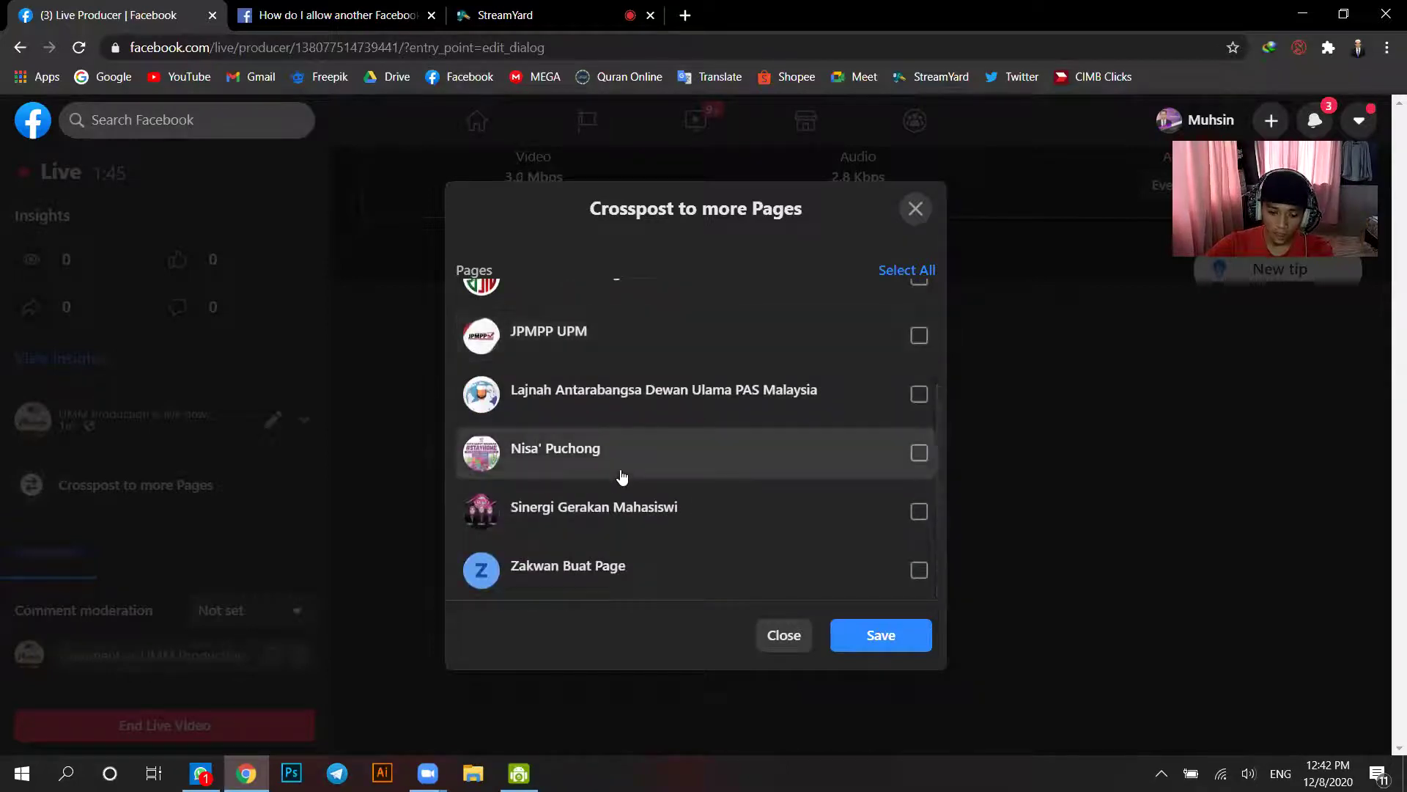
{"action": "scroll", "coordinate": [623, 477], "scroll_direction": "up", "scroll_amount": 3}
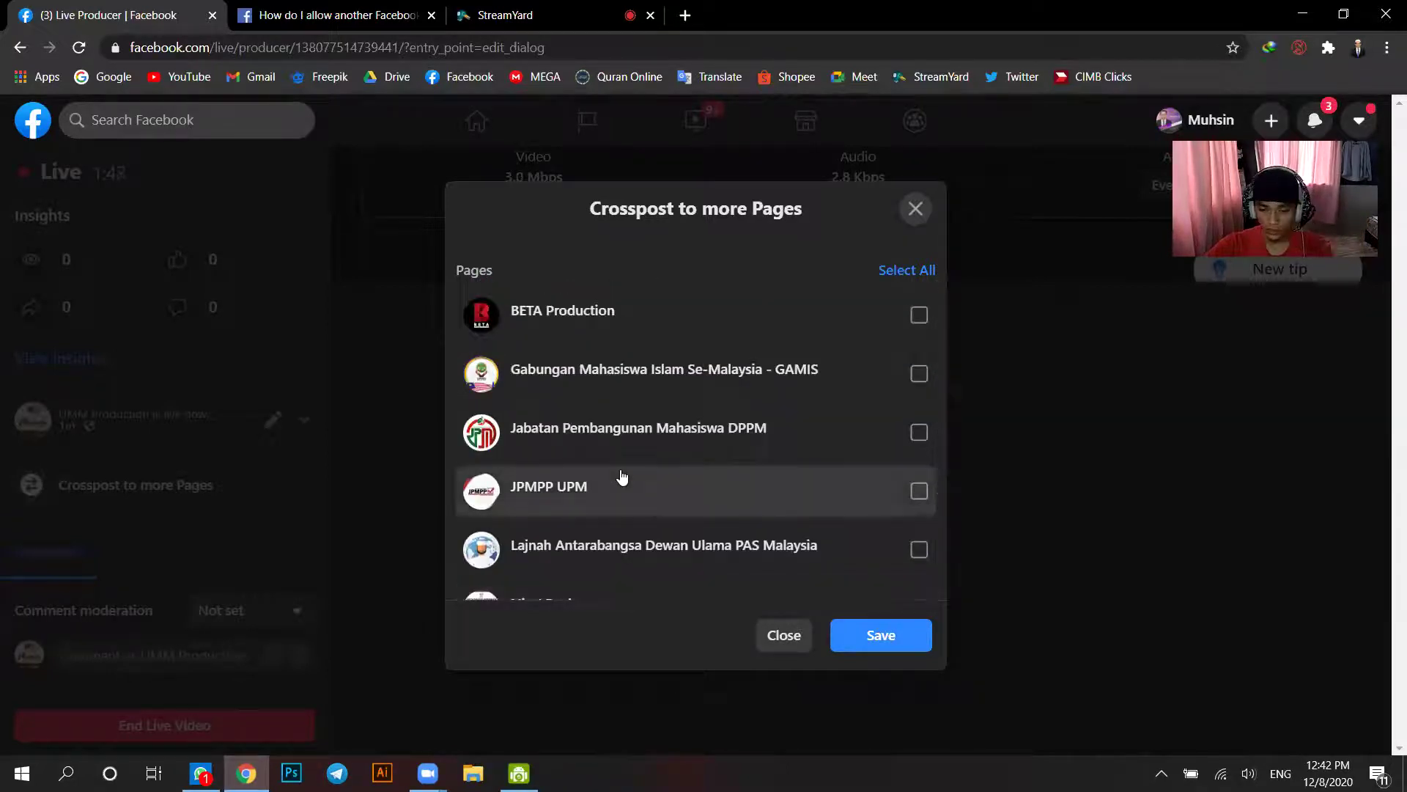
{"action": "scroll", "coordinate": [623, 477], "scroll_direction": "down", "scroll_amount": 3}
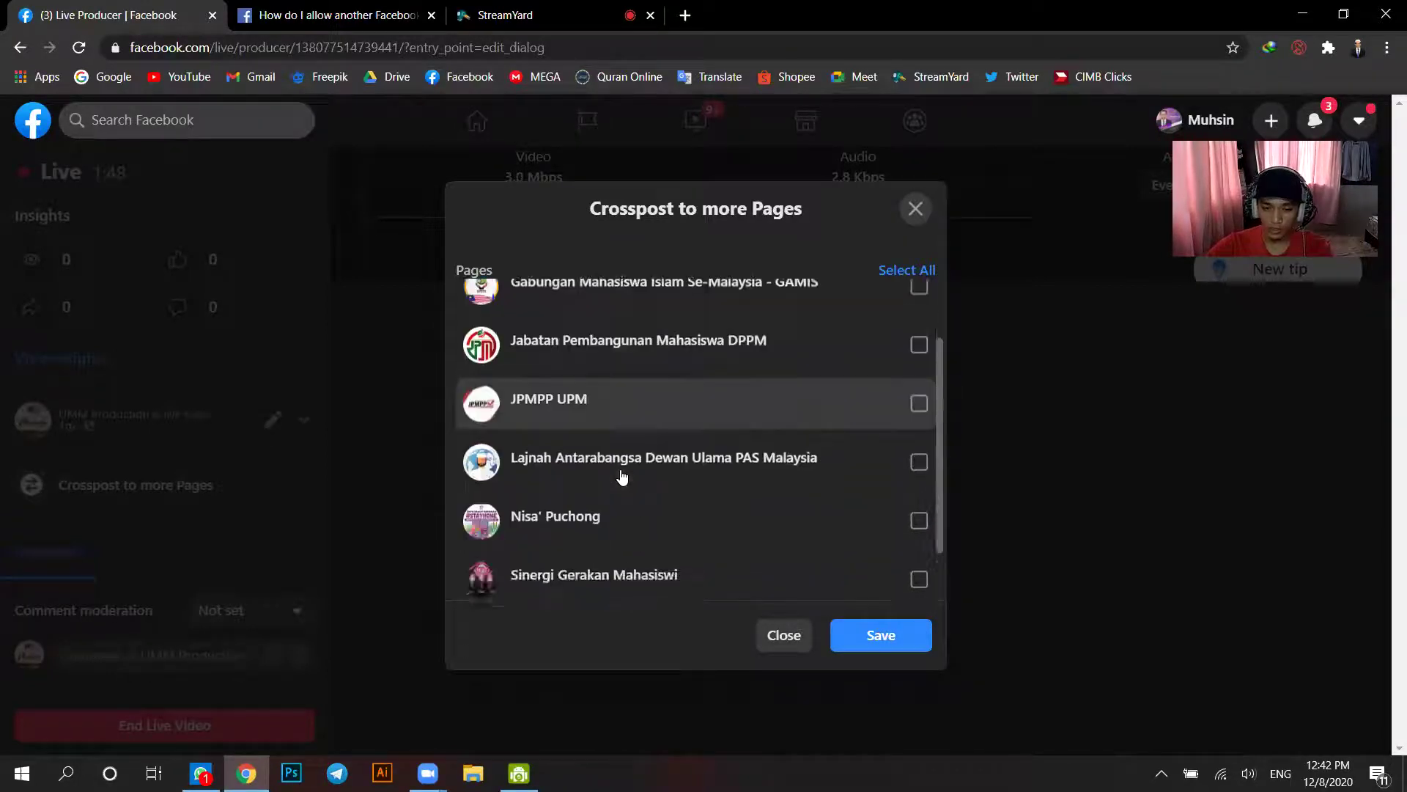
{"action": "left_click", "coordinate": [848, 586]}
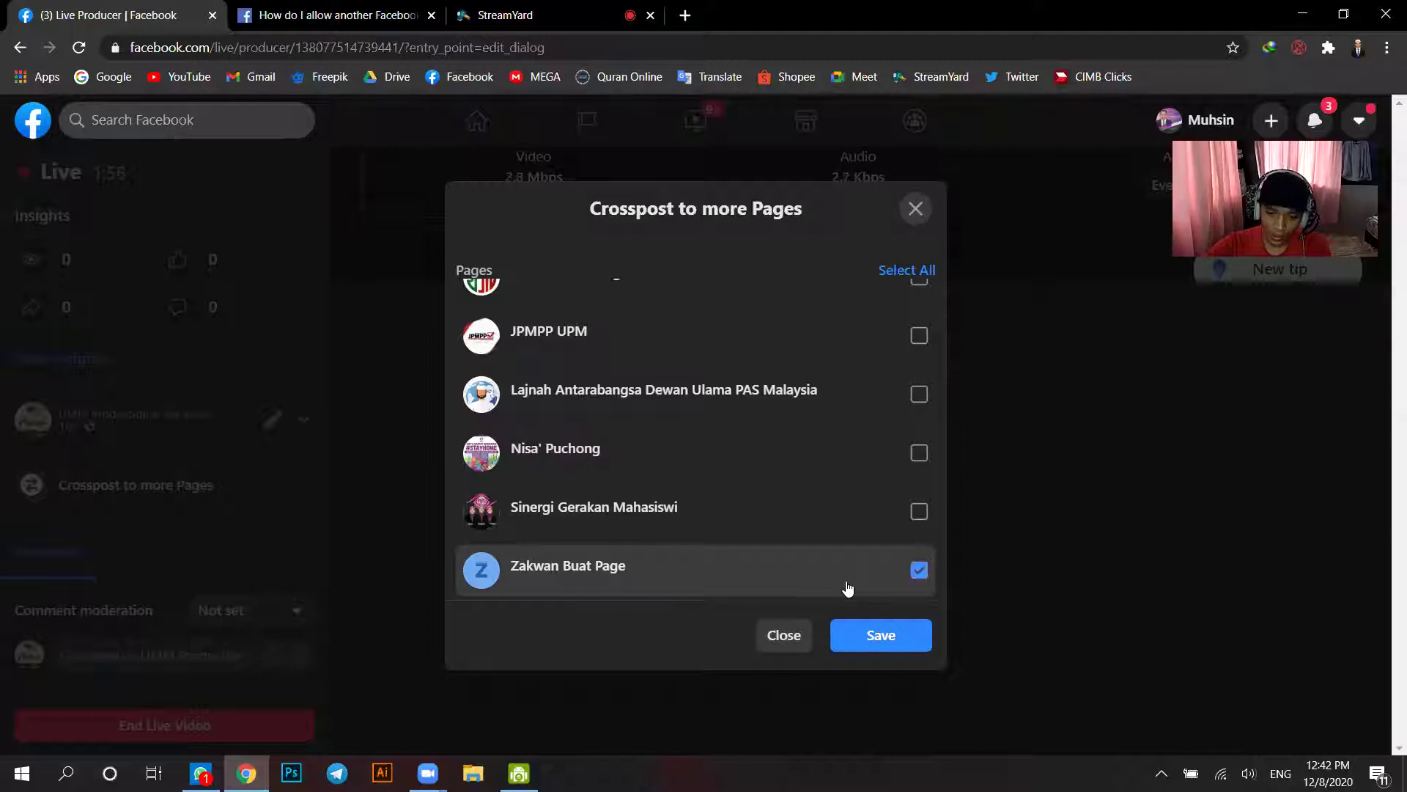
{"action": "left_click", "coordinate": [887, 635]}
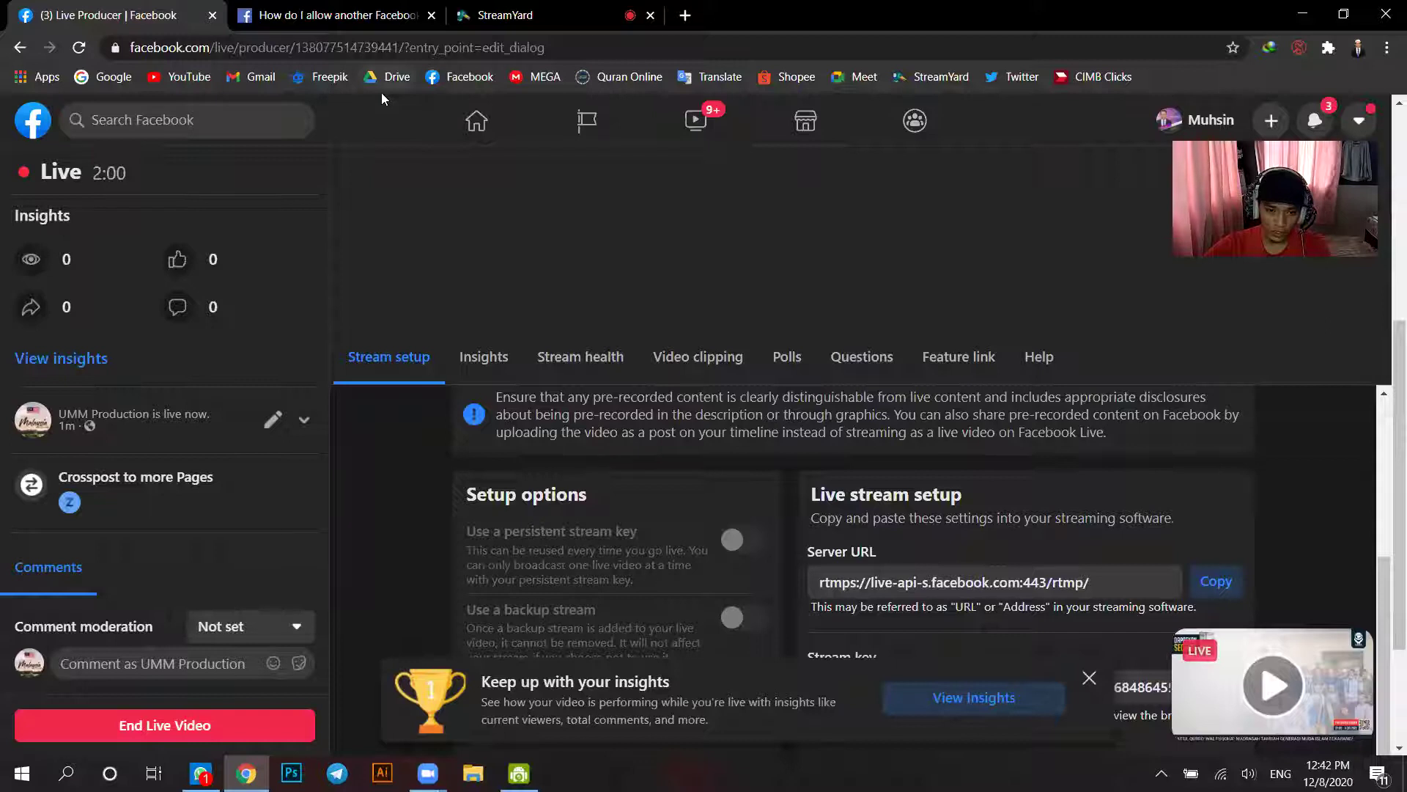
Step: Open Facebook in a new tab and search for the crosspost target Page with the blue Z avatar
{"action": "right_click", "coordinate": [44, 129]}
{"action": "left_click", "coordinate": [81, 136]}
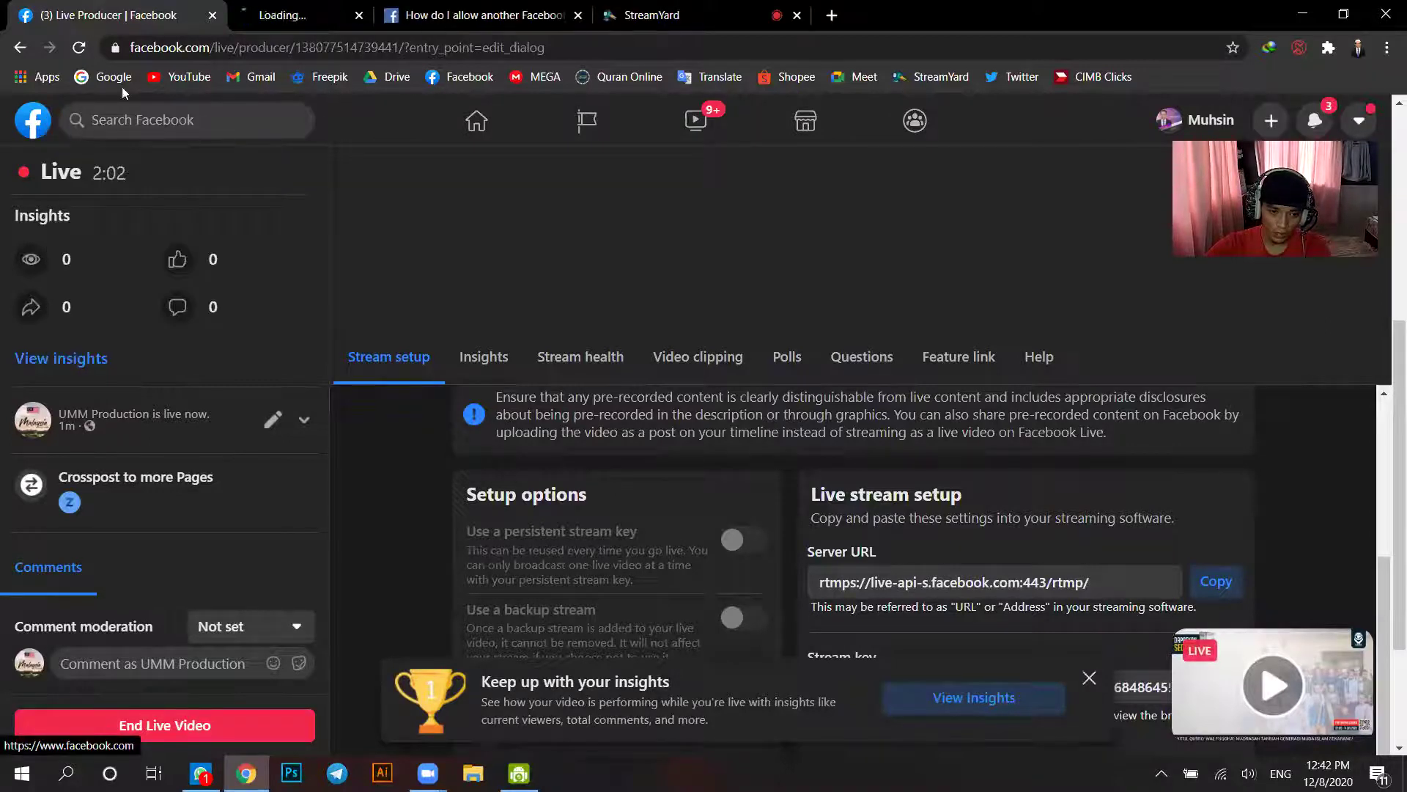
{"action": "left_click", "coordinate": [261, 7]}
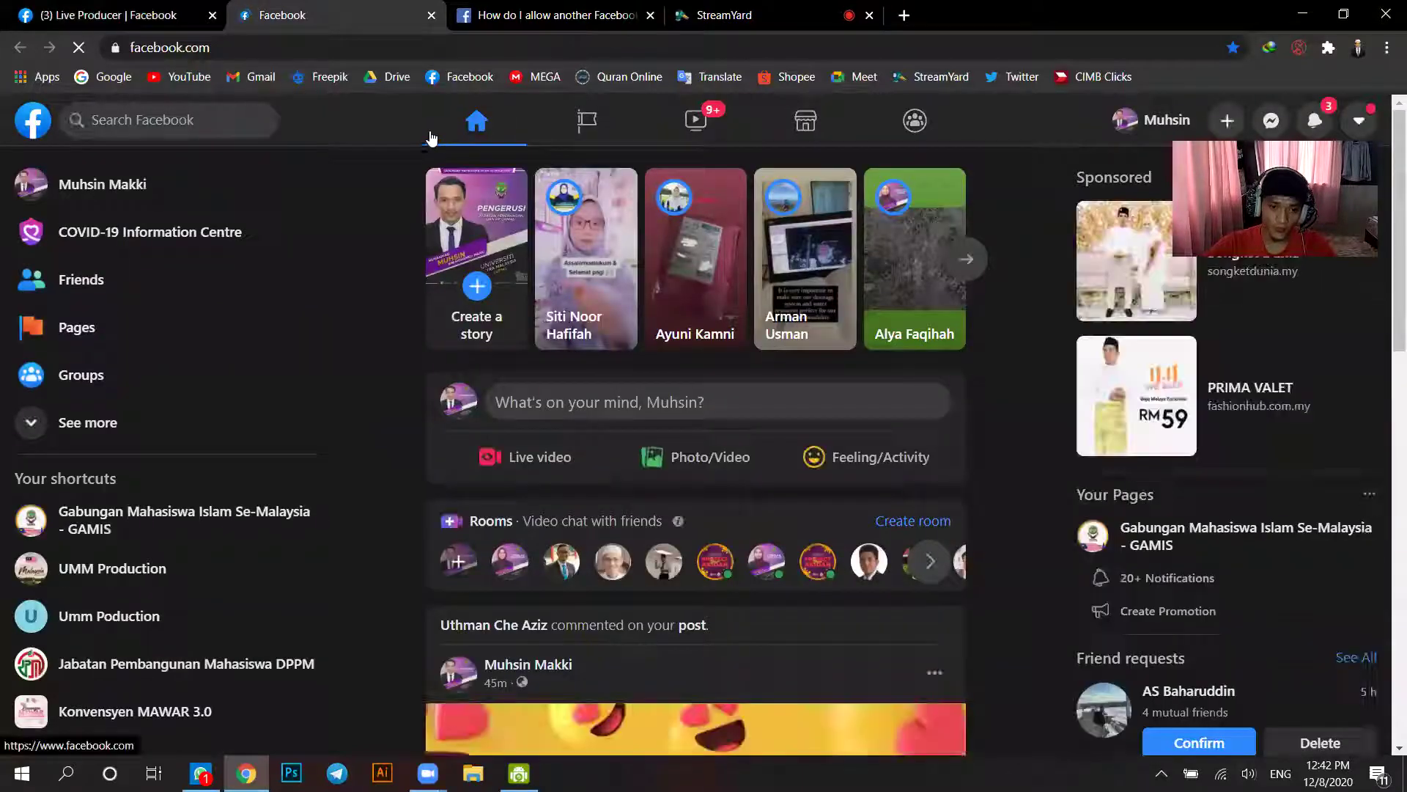
{"action": "left_click", "coordinate": [202, 121]}
{"action": "type", "text": "zakwa"}
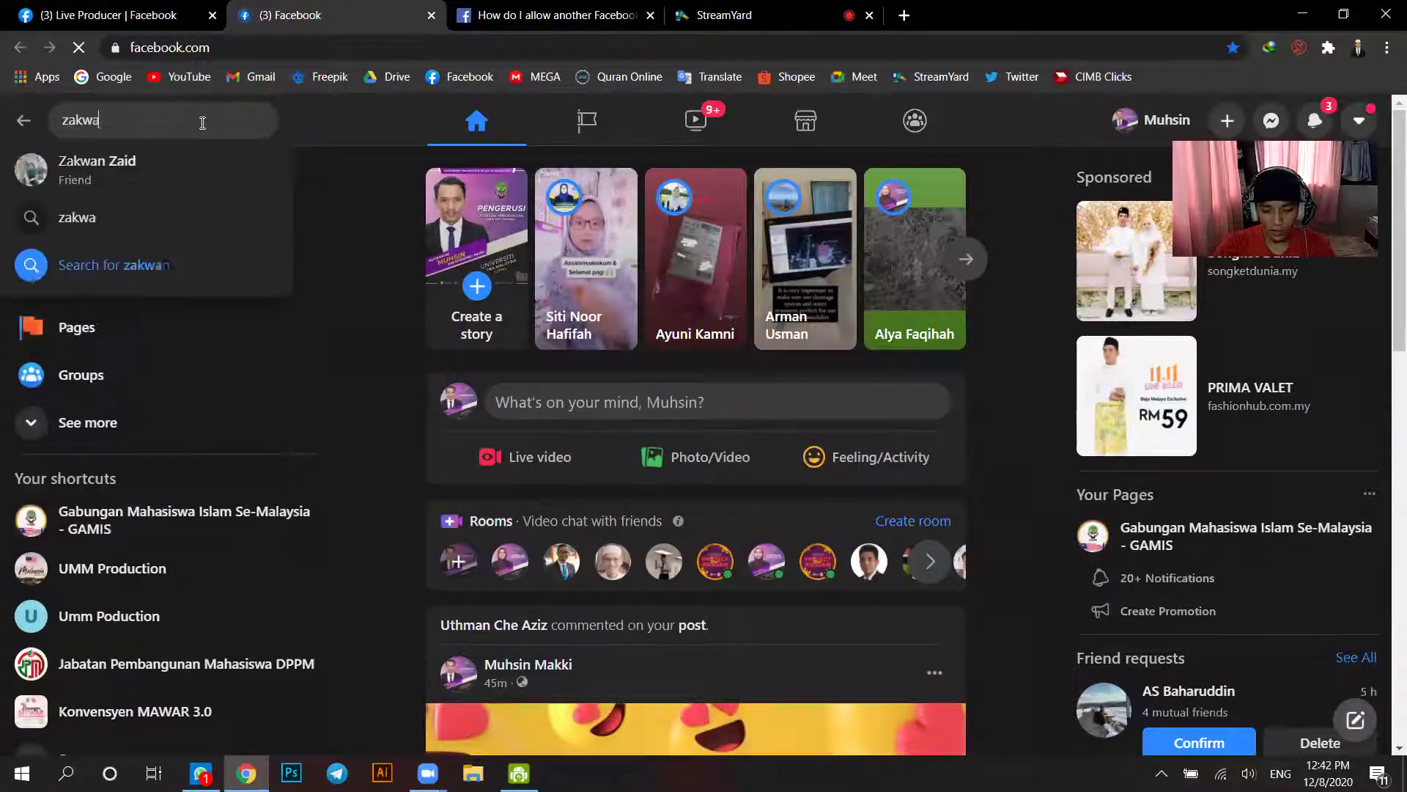
{"action": "type", "text": "n buat page"}
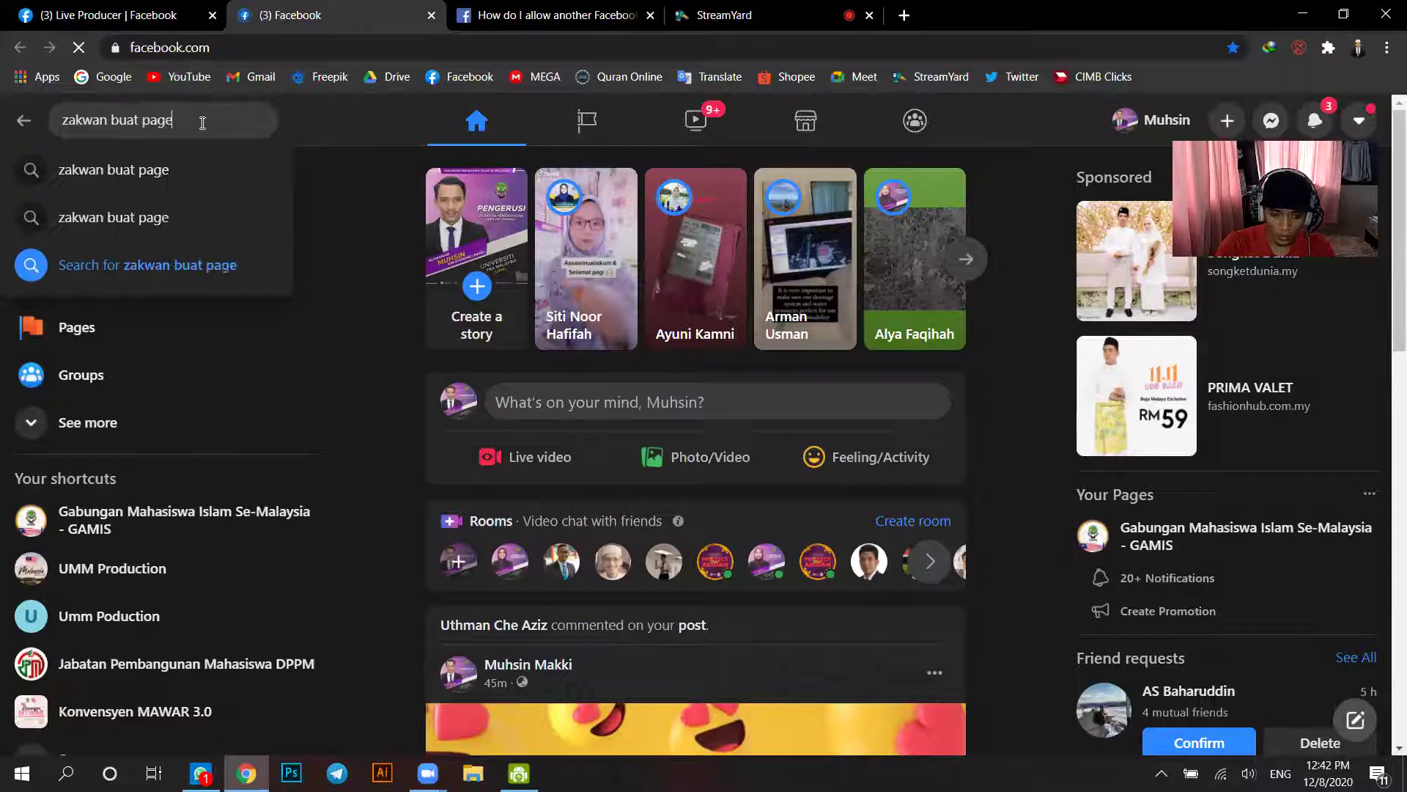
{"action": "key", "text": "Return"}
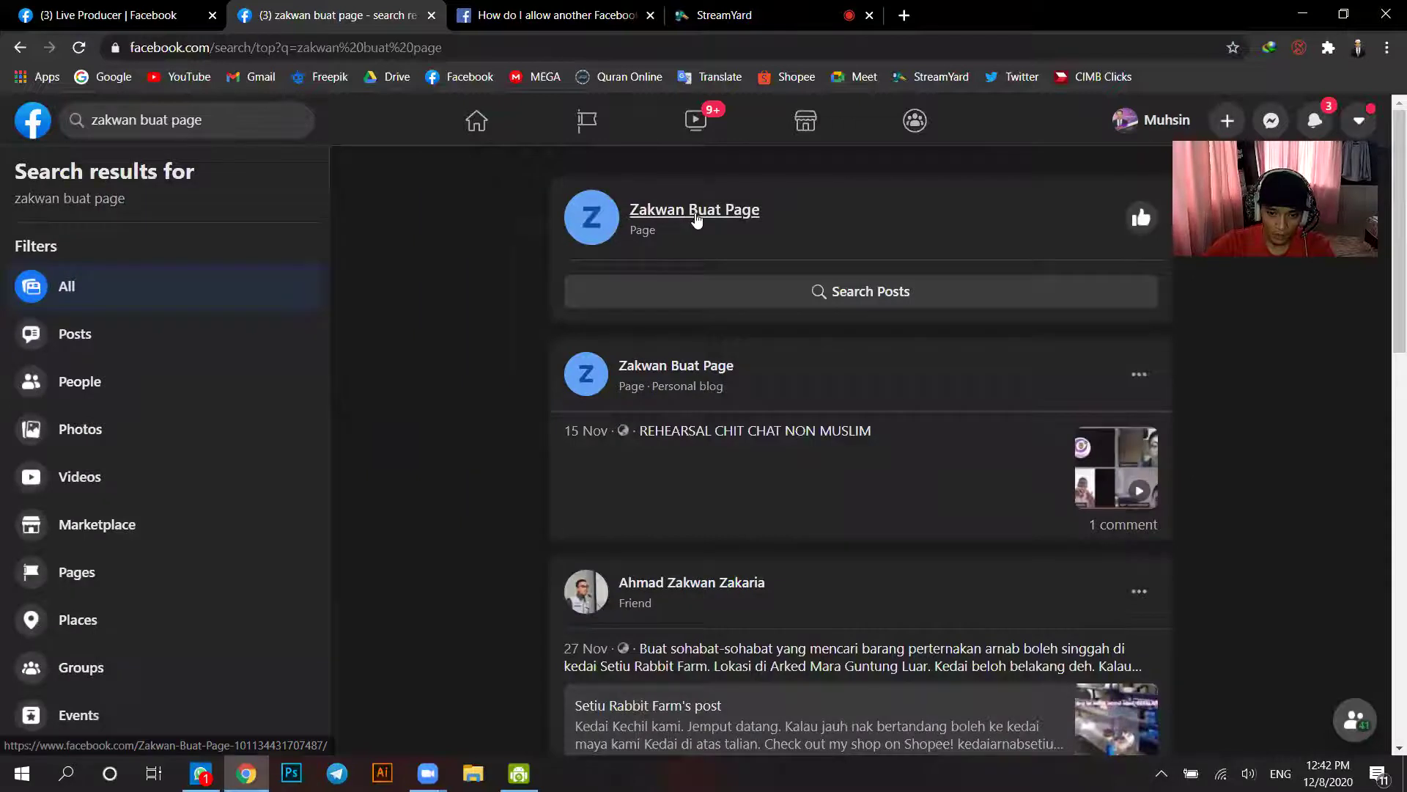
Step: Open the Page with the blue Z avatar and view its crossposted "Testing testing" live video post
{"action": "left_click", "coordinate": [695, 214]}
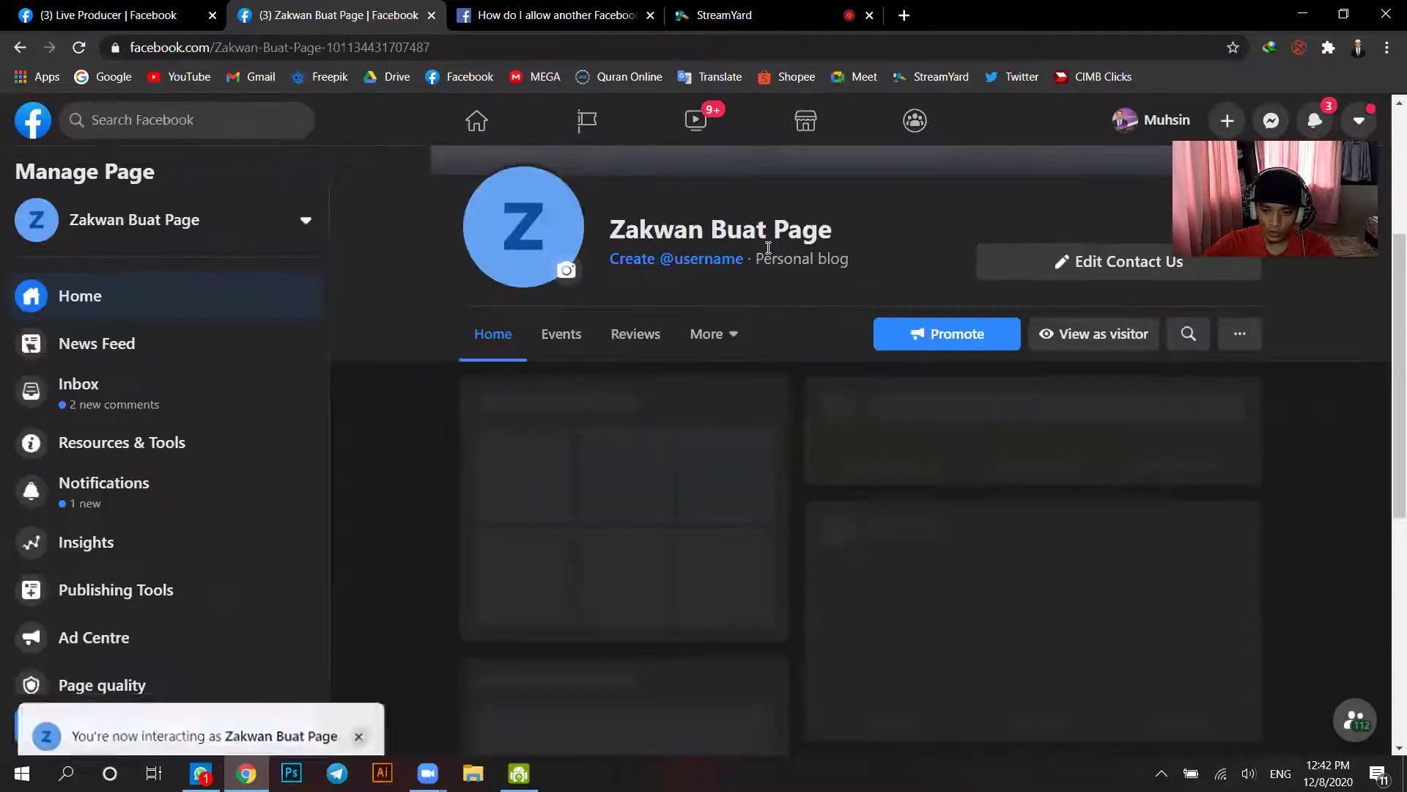
{"action": "scroll", "coordinate": [790, 246], "scroll_direction": "down", "scroll_amount": 1}
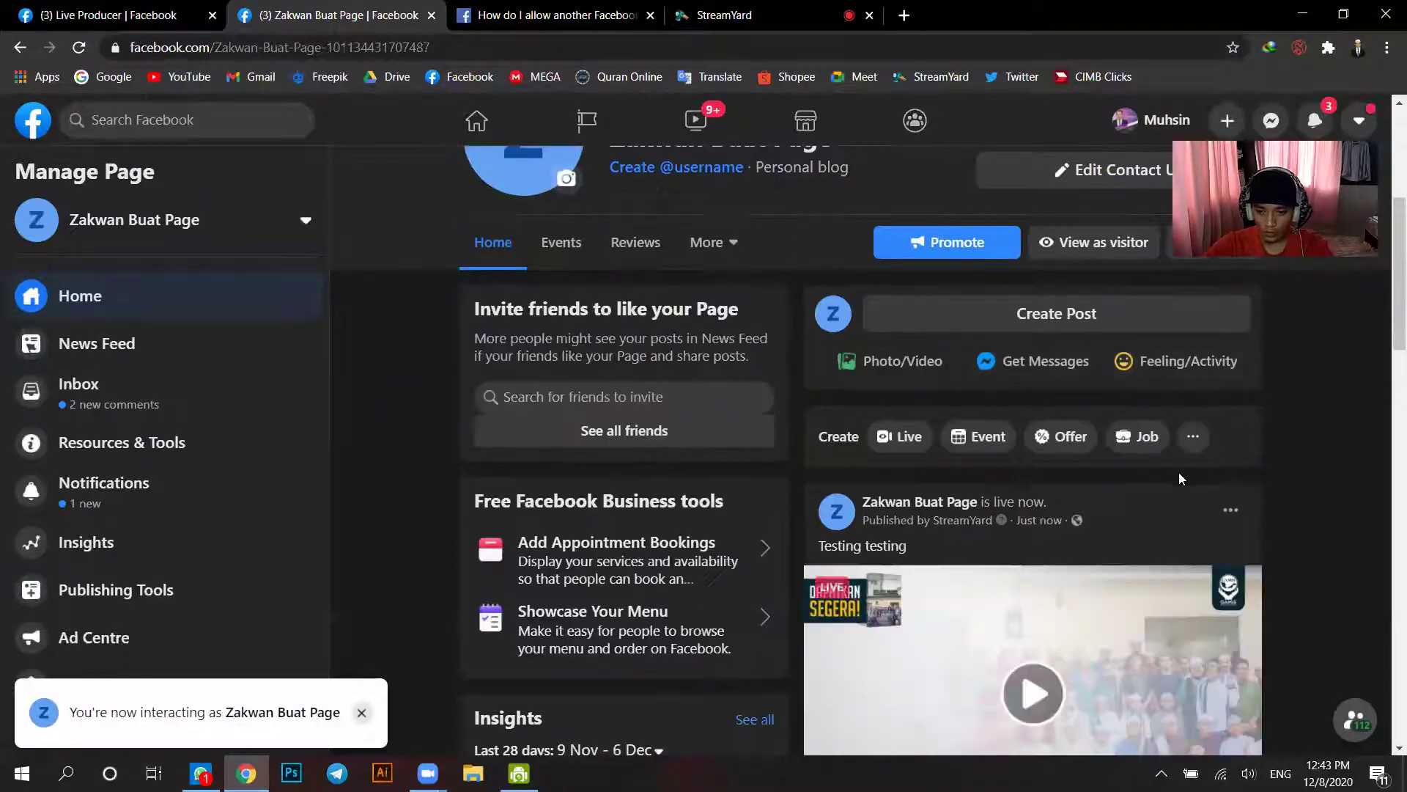
{"action": "scroll", "coordinate": [1176, 473], "scroll_direction": "down", "scroll_amount": 1}
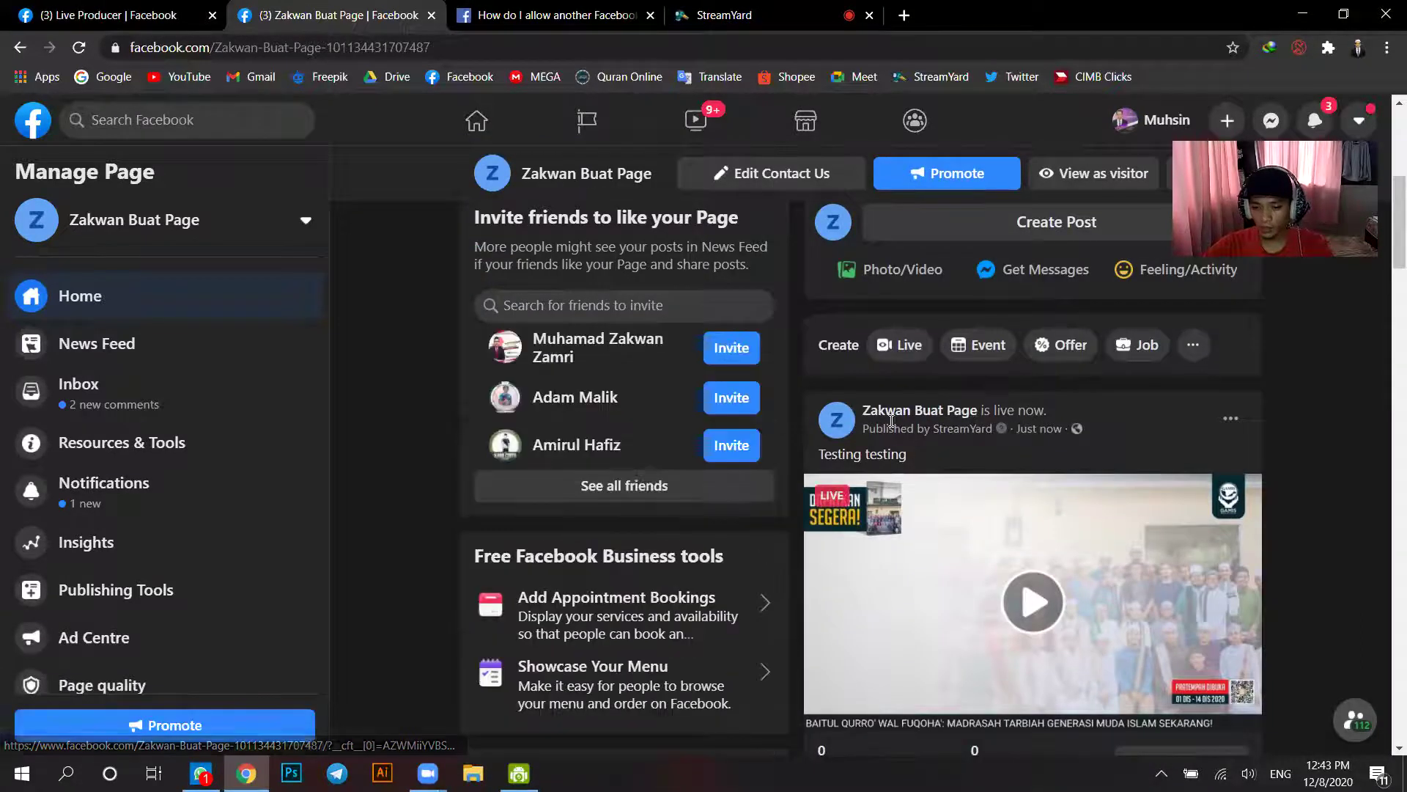
{"action": "scroll", "coordinate": [1208, 447], "scroll_direction": "down", "scroll_amount": 1}
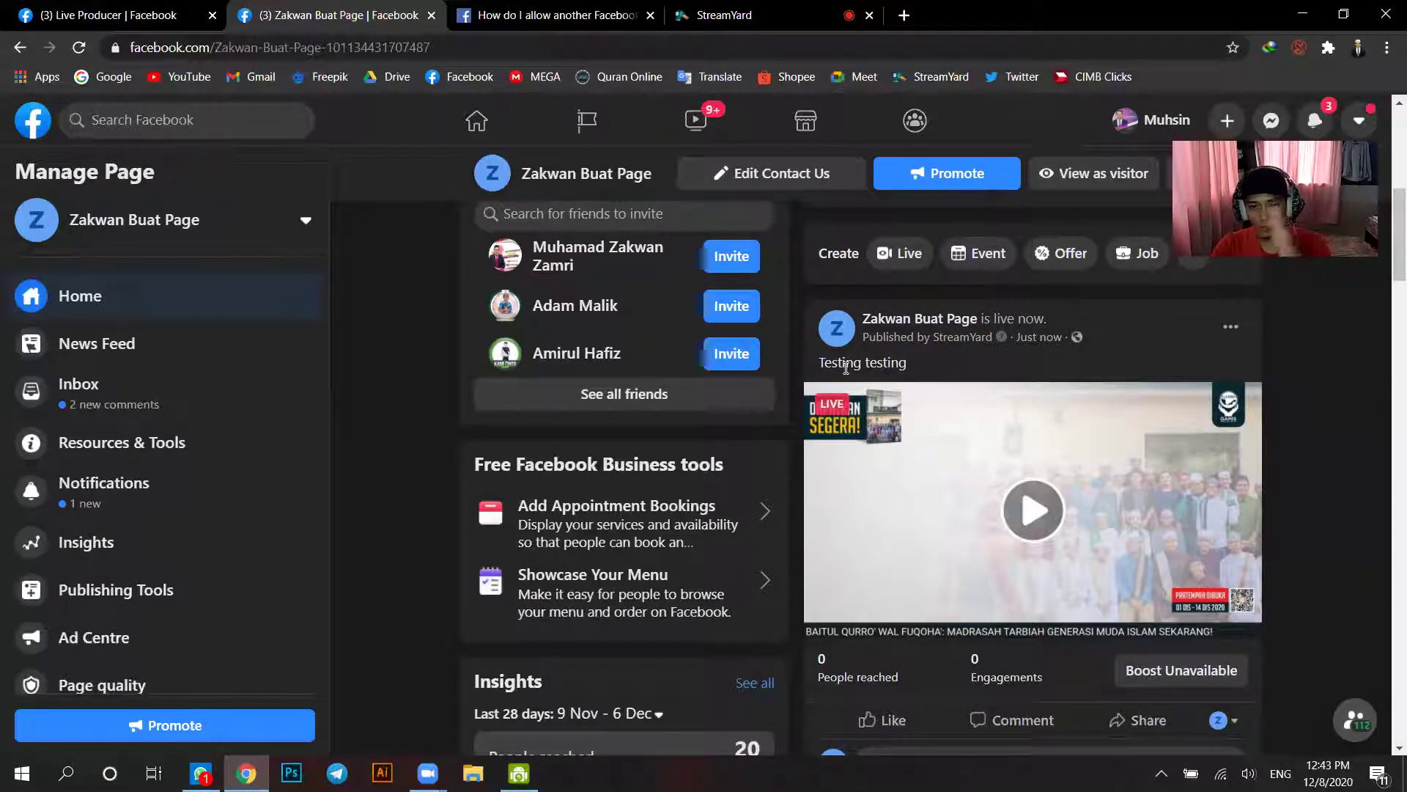
{"action": "scroll", "coordinate": [851, 379], "scroll_direction": "down", "scroll_amount": 1}
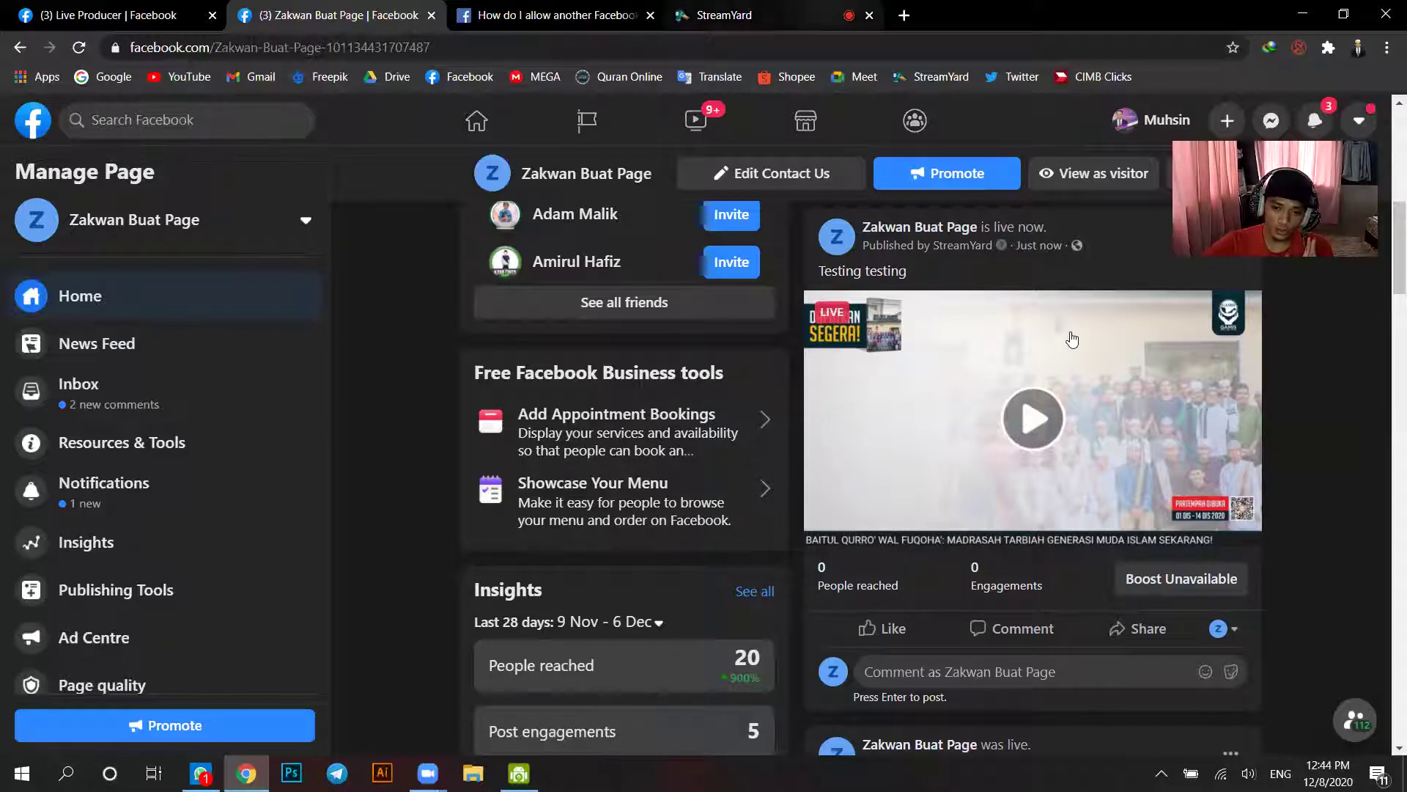
Step: Switch to StreamYard, end the broadcast and dismiss the feedback dialog without rating it
{"action": "left_click", "coordinate": [724, 15]}
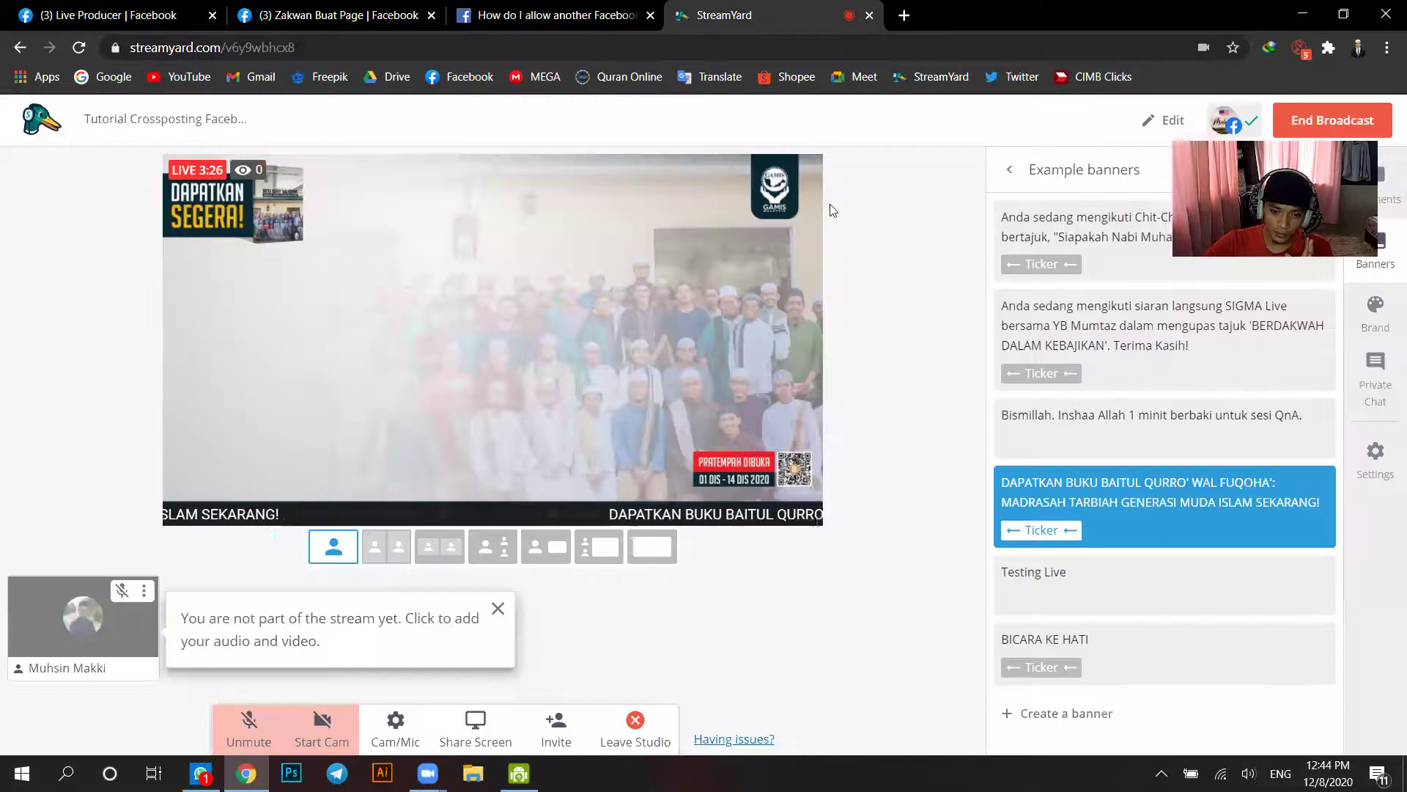
{"action": "mouse_move", "coordinate": [1141, 192]}
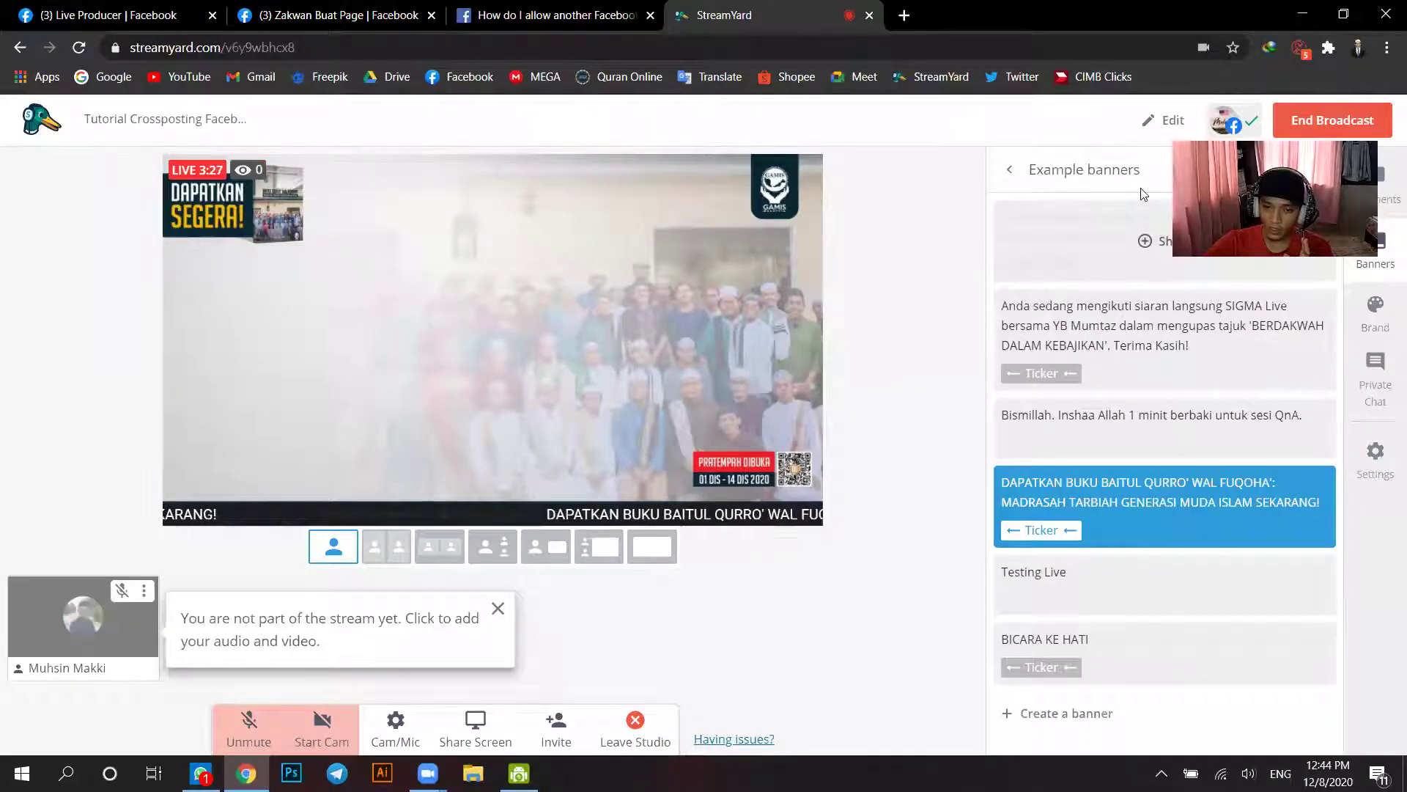
{"action": "left_click", "coordinate": [1320, 124]}
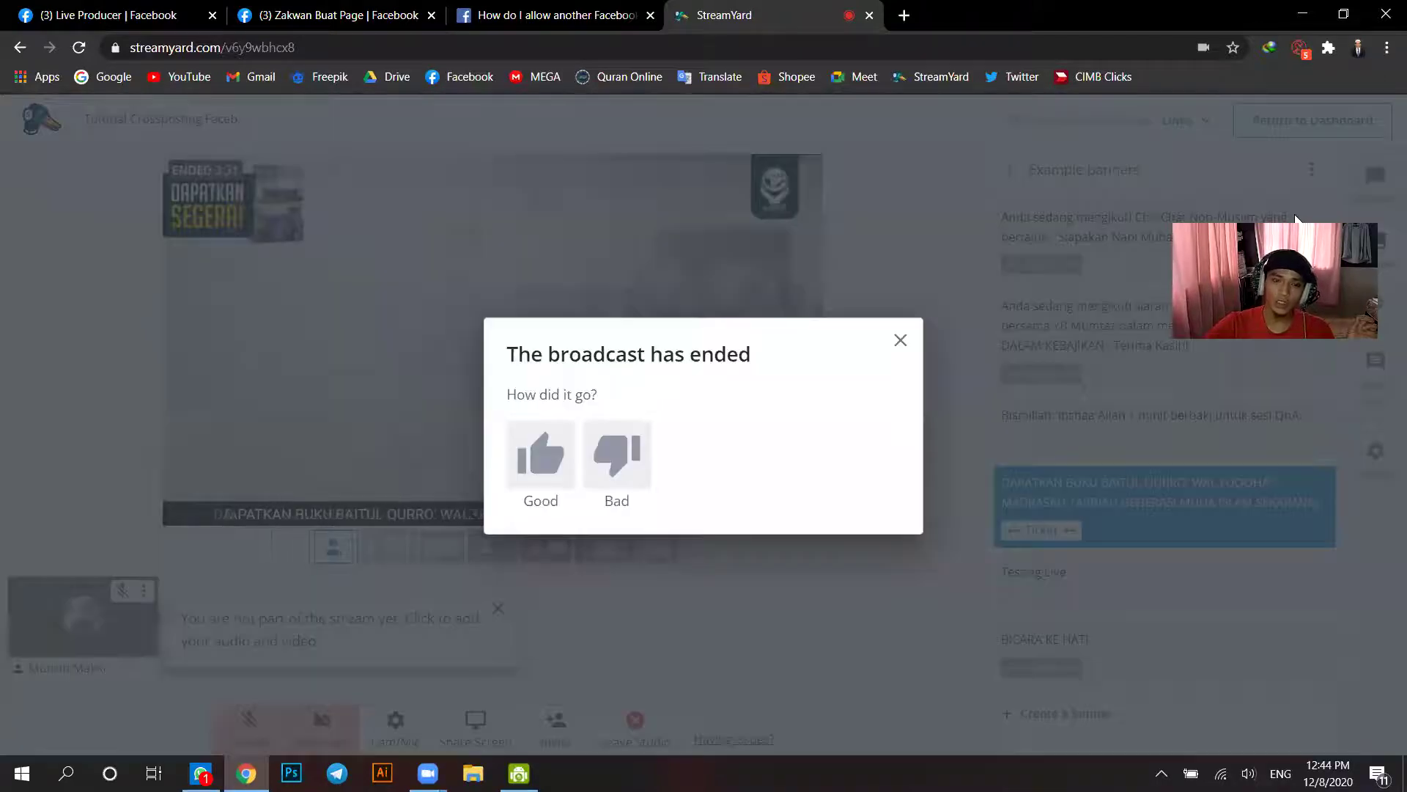
{"action": "left_click", "coordinate": [900, 340]}
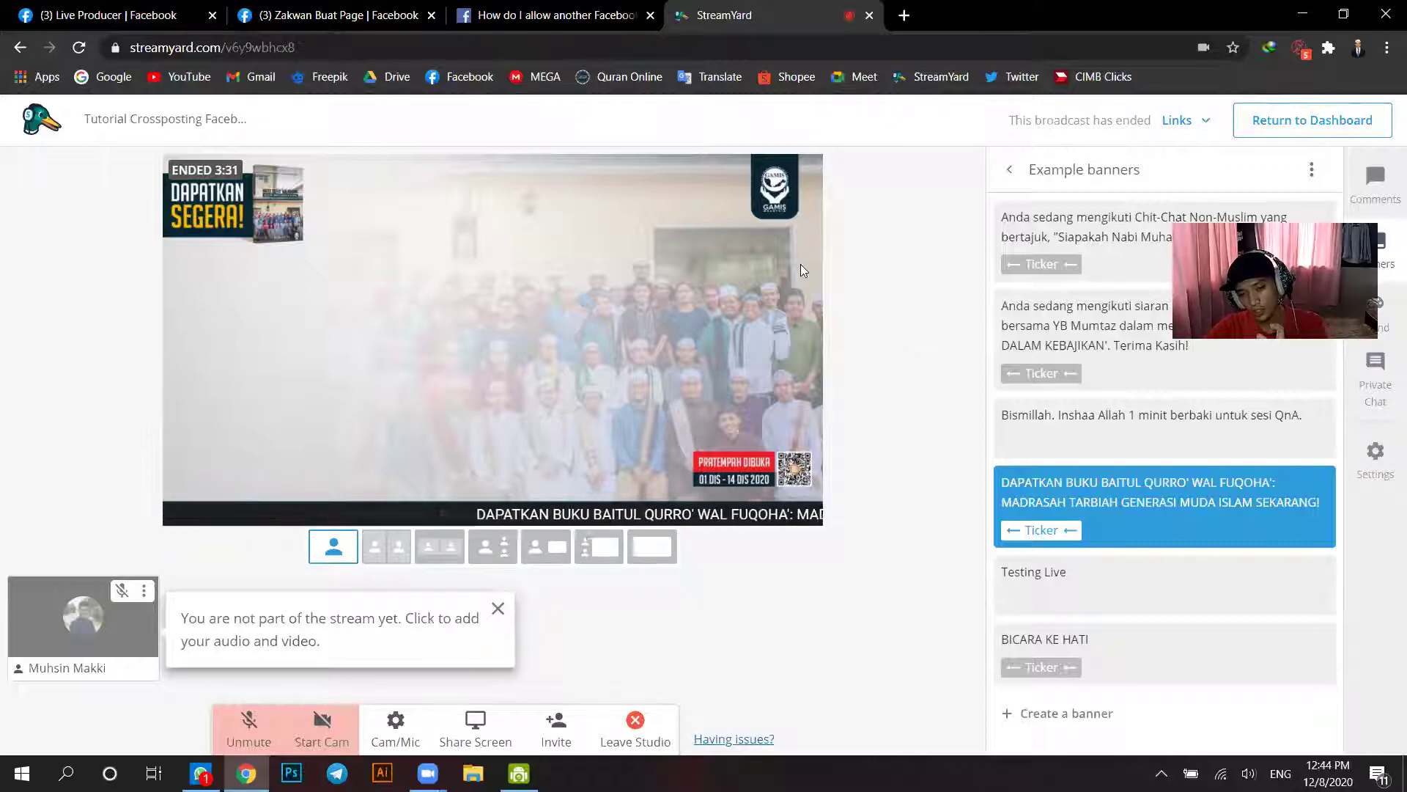
Step: Return to Live Producer on Facebook and open the UMM Production Page from the ended live post
{"action": "left_click", "coordinate": [557, 14]}
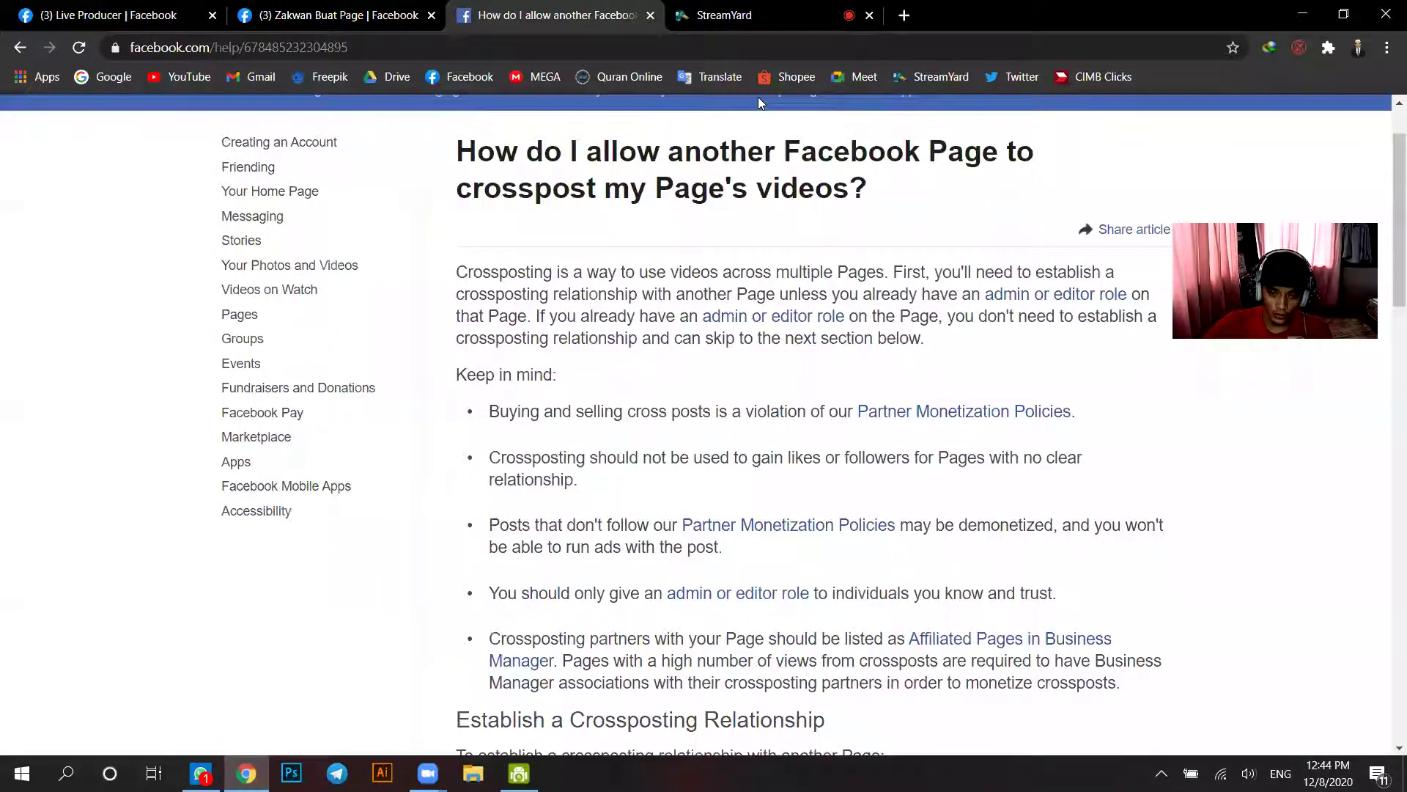
{"action": "key", "text": "ctrl+shift+Tab"}
{"action": "scroll", "coordinate": [360, 335], "scroll_direction": "up", "scroll_amount": 8}
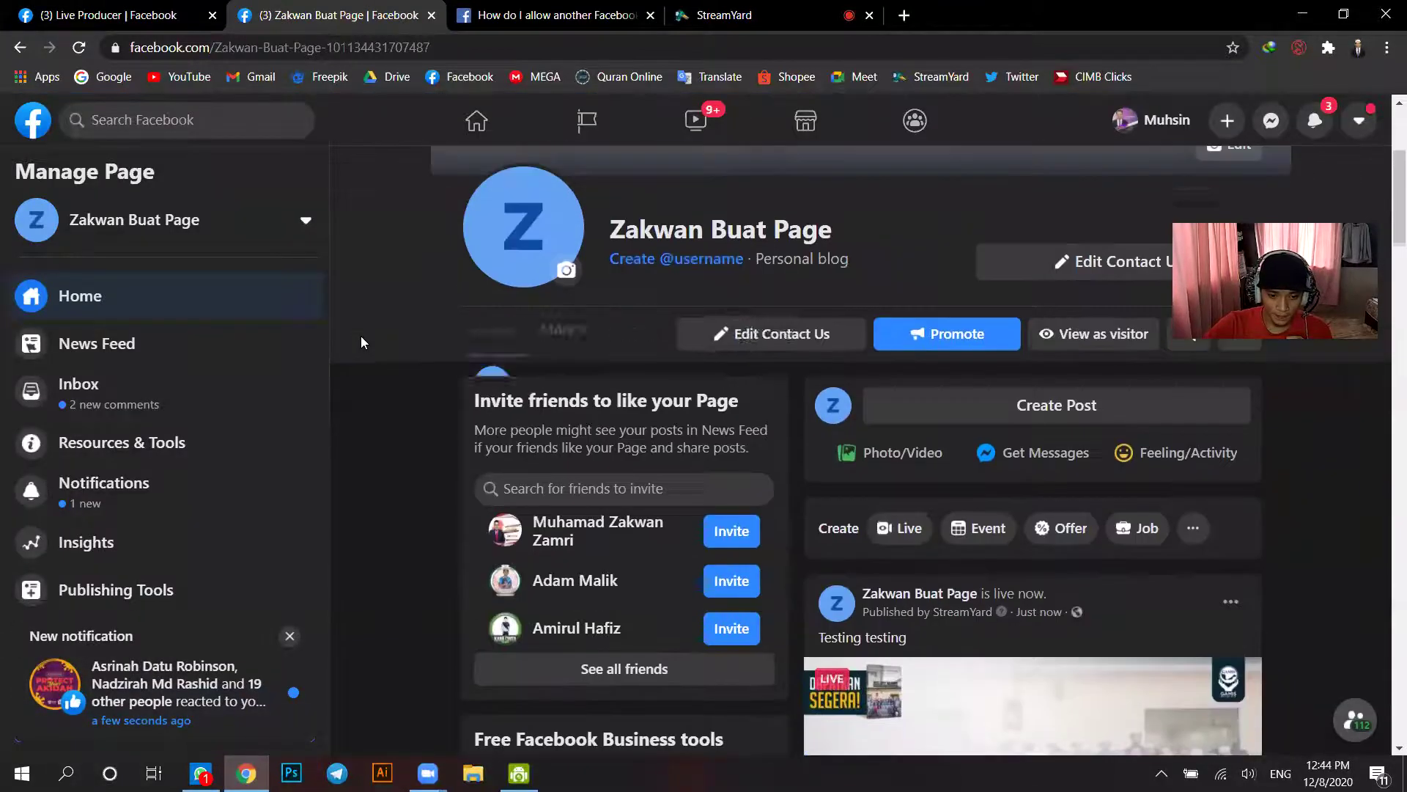
{"action": "left_click", "coordinate": [137, 5]}
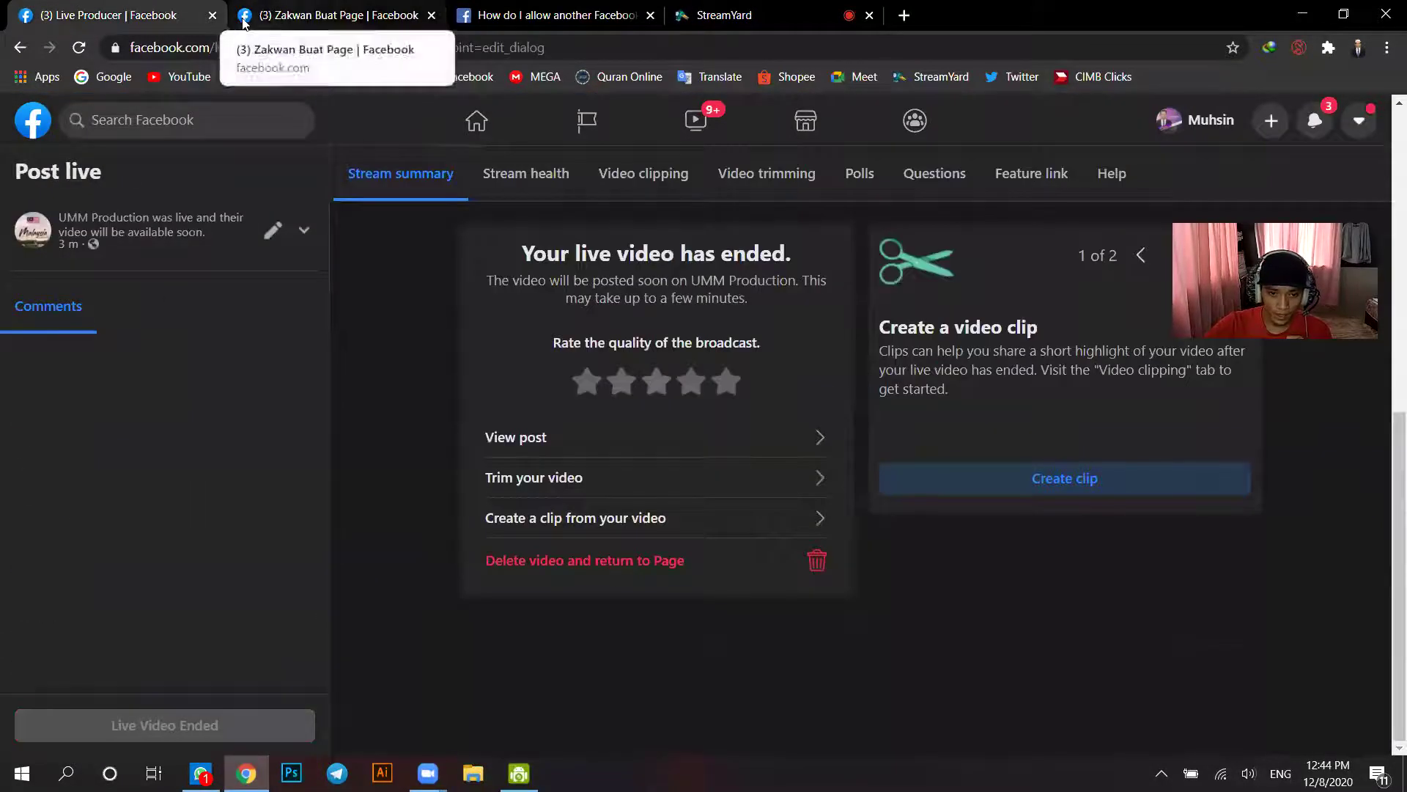
{"action": "left_click", "coordinate": [36, 230]}
{"action": "key", "text": "ctrl+Tab"}
{"action": "left_click", "coordinate": [144, 7]}
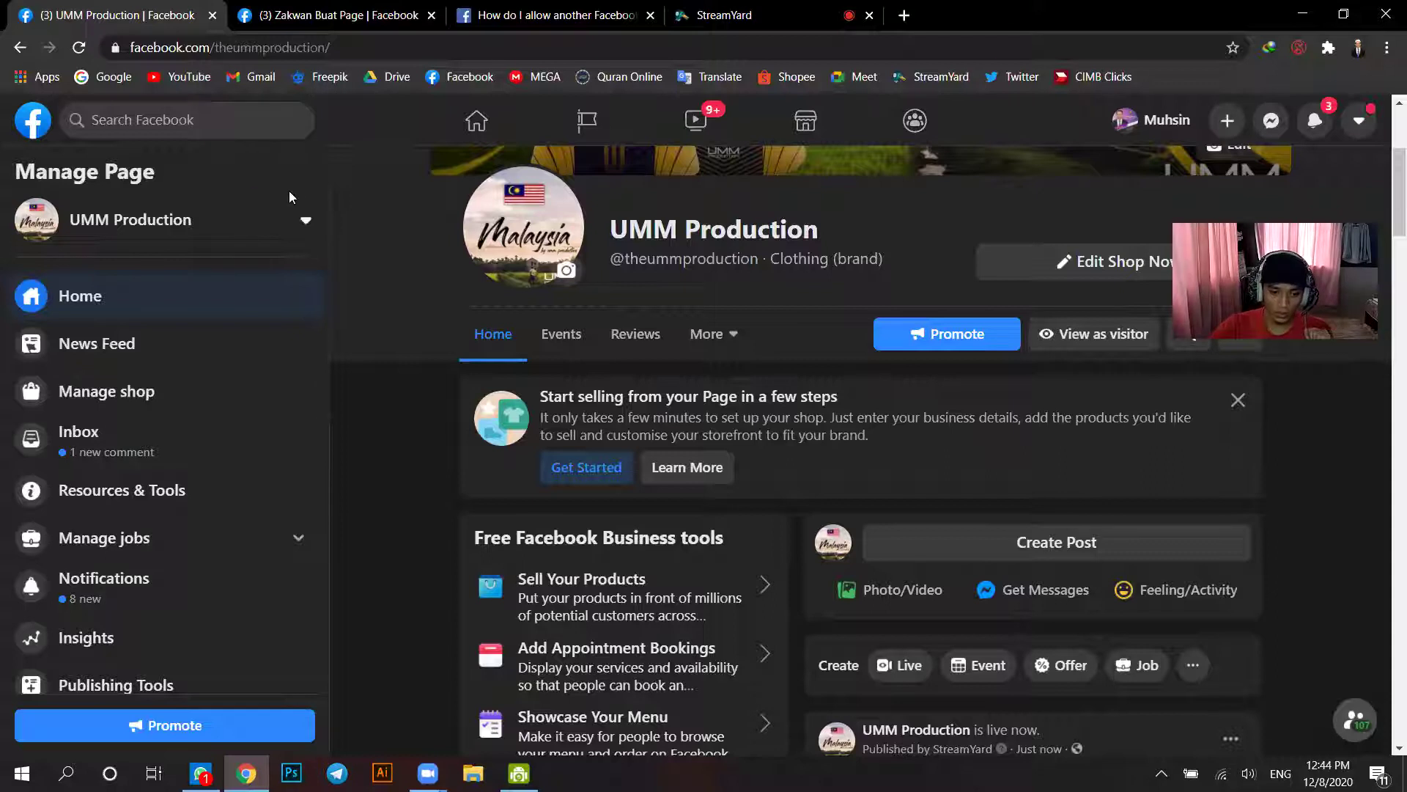
Step: Open the Crossposting section in the UMM Production Page settings
{"action": "scroll", "coordinate": [283, 202], "scroll_direction": "down", "scroll_amount": 3}
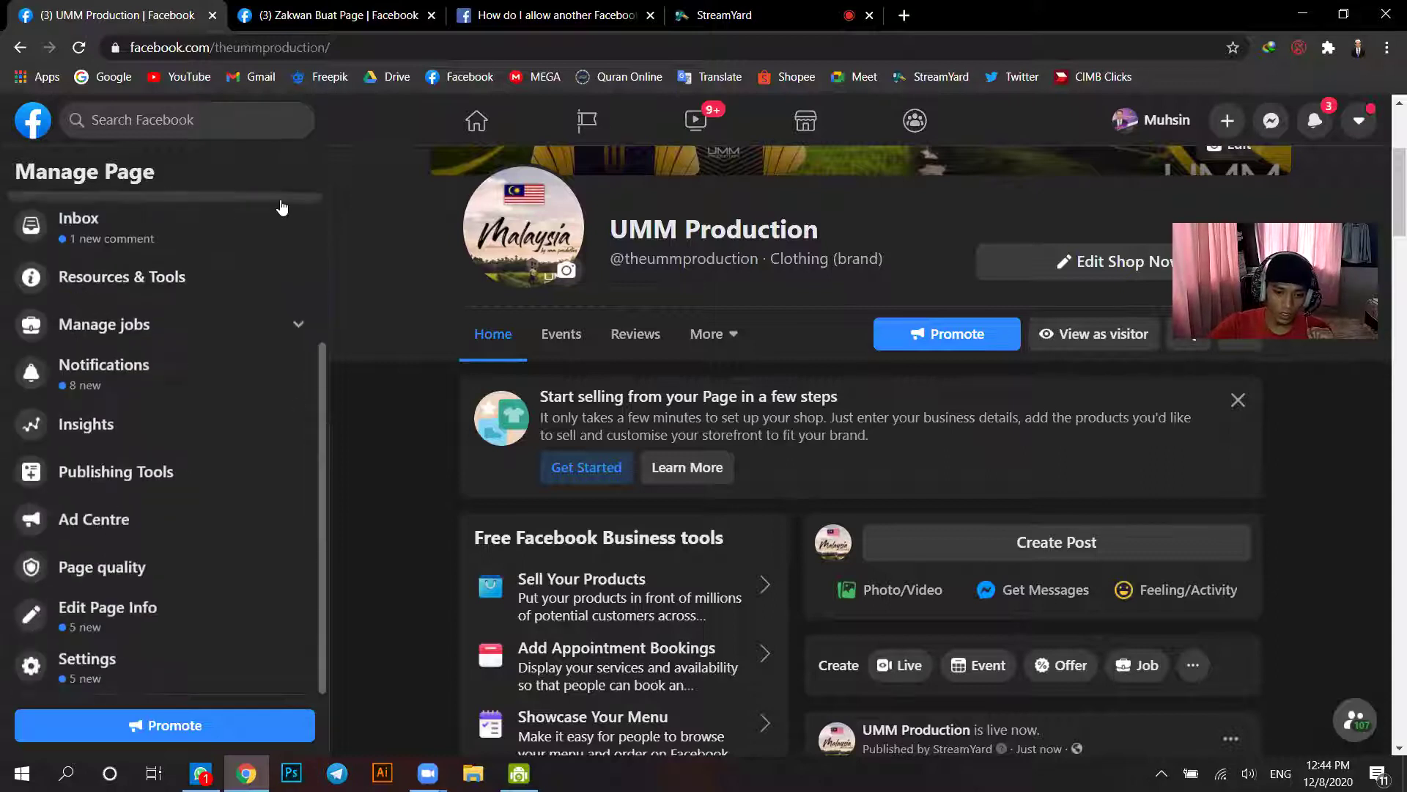
{"action": "left_click", "coordinate": [88, 661]}
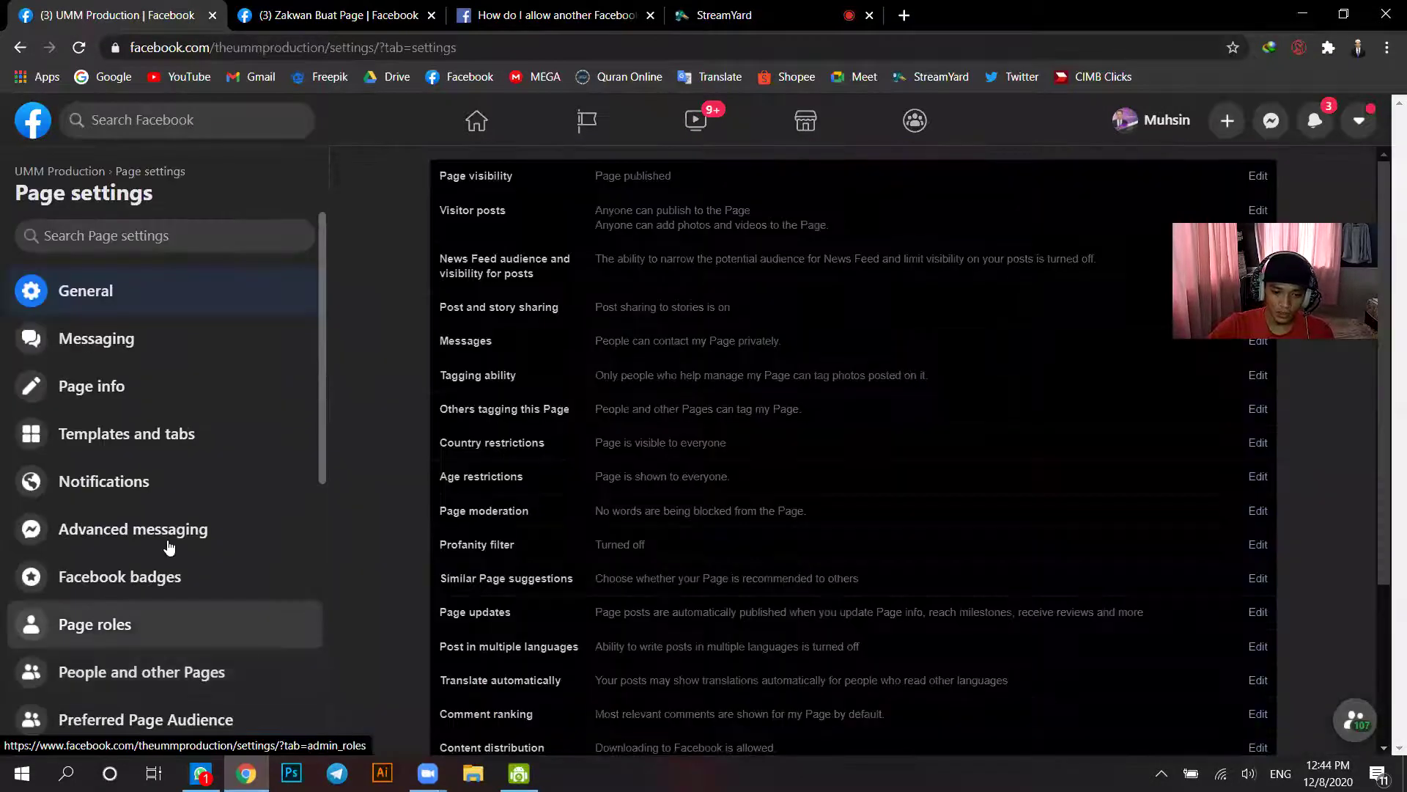
{"action": "scroll", "coordinate": [344, 423], "scroll_direction": "down", "scroll_amount": 2}
{"action": "scroll", "coordinate": [111, 513], "scroll_direction": "down", "scroll_amount": 6}
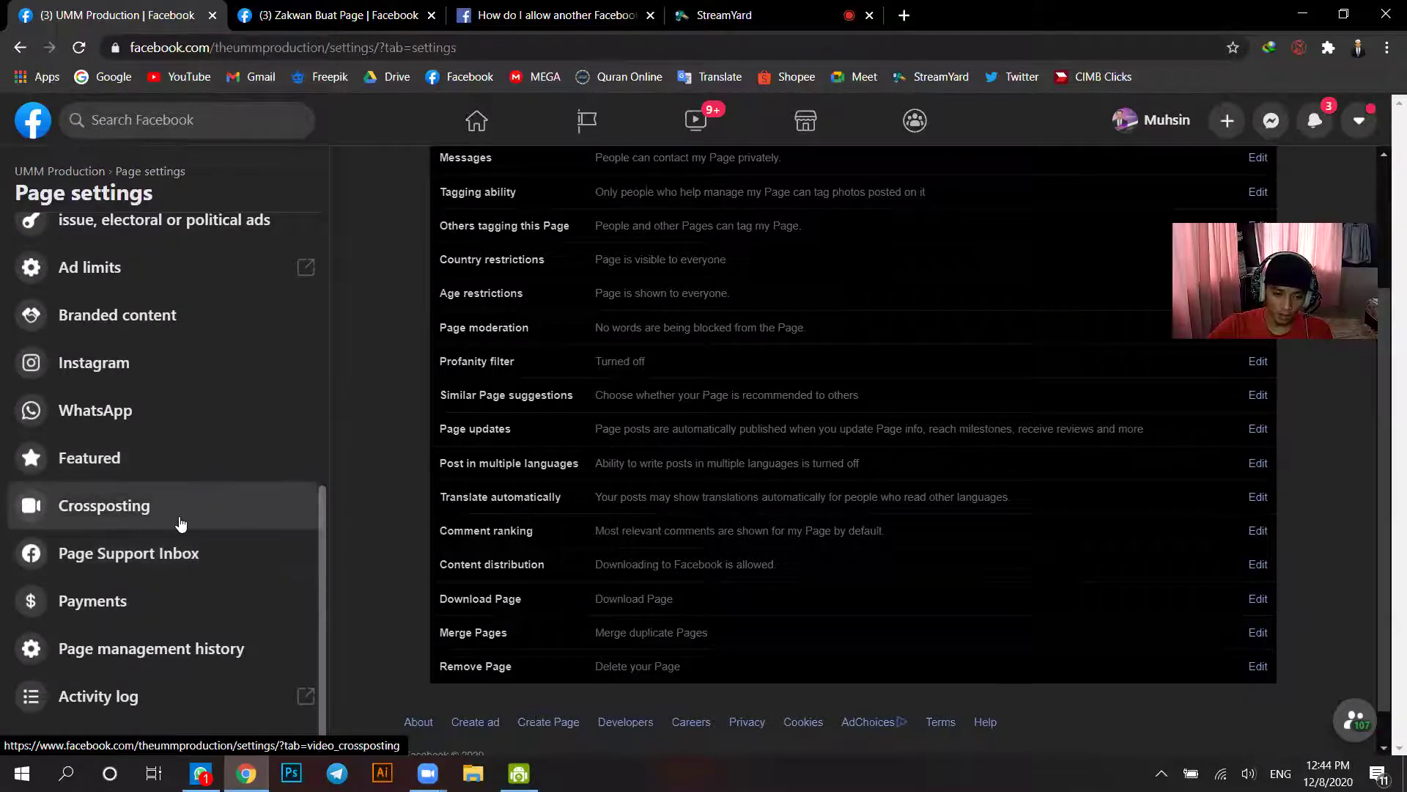
{"action": "left_click", "coordinate": [185, 524]}
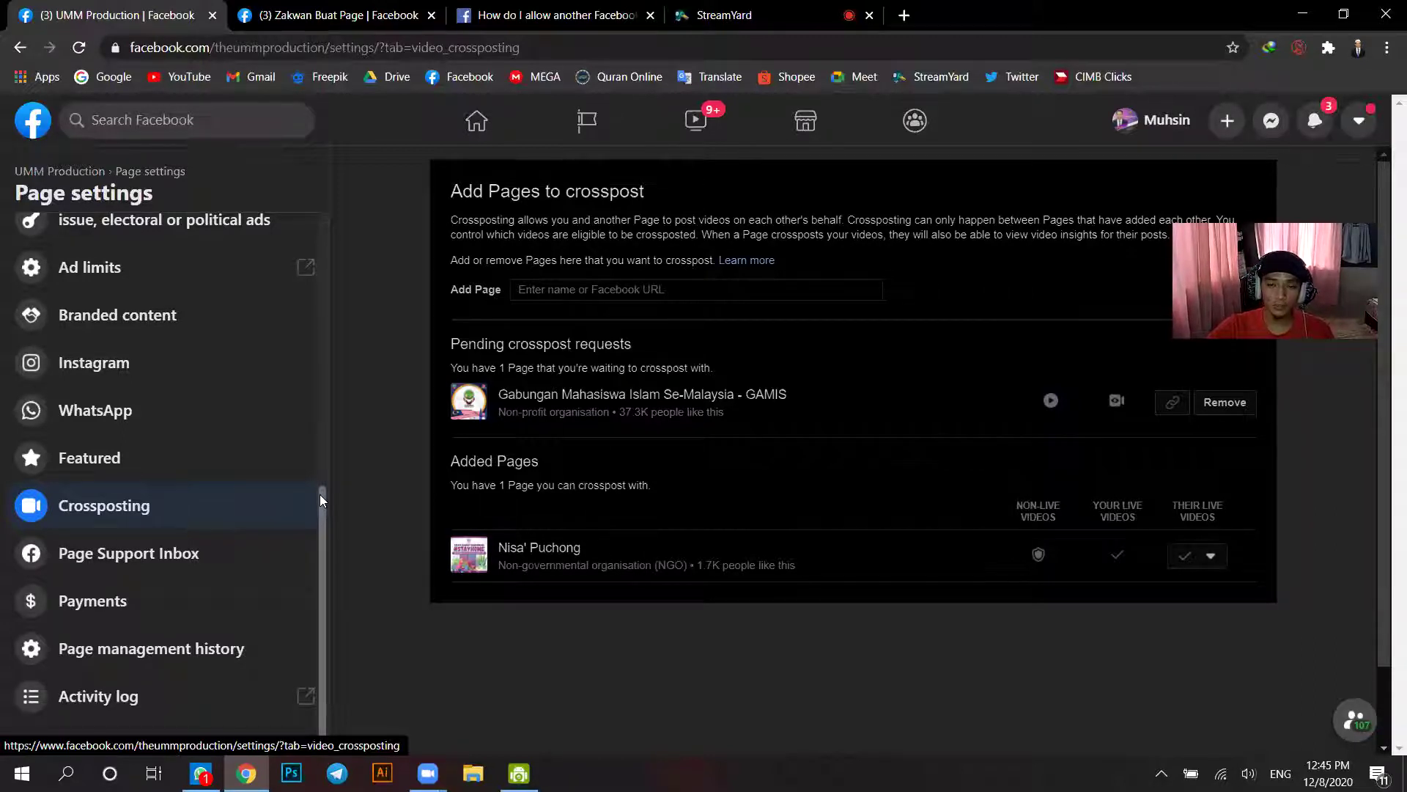
{"action": "scroll", "coordinate": [103, 503], "scroll_direction": "up", "scroll_amount": 8}
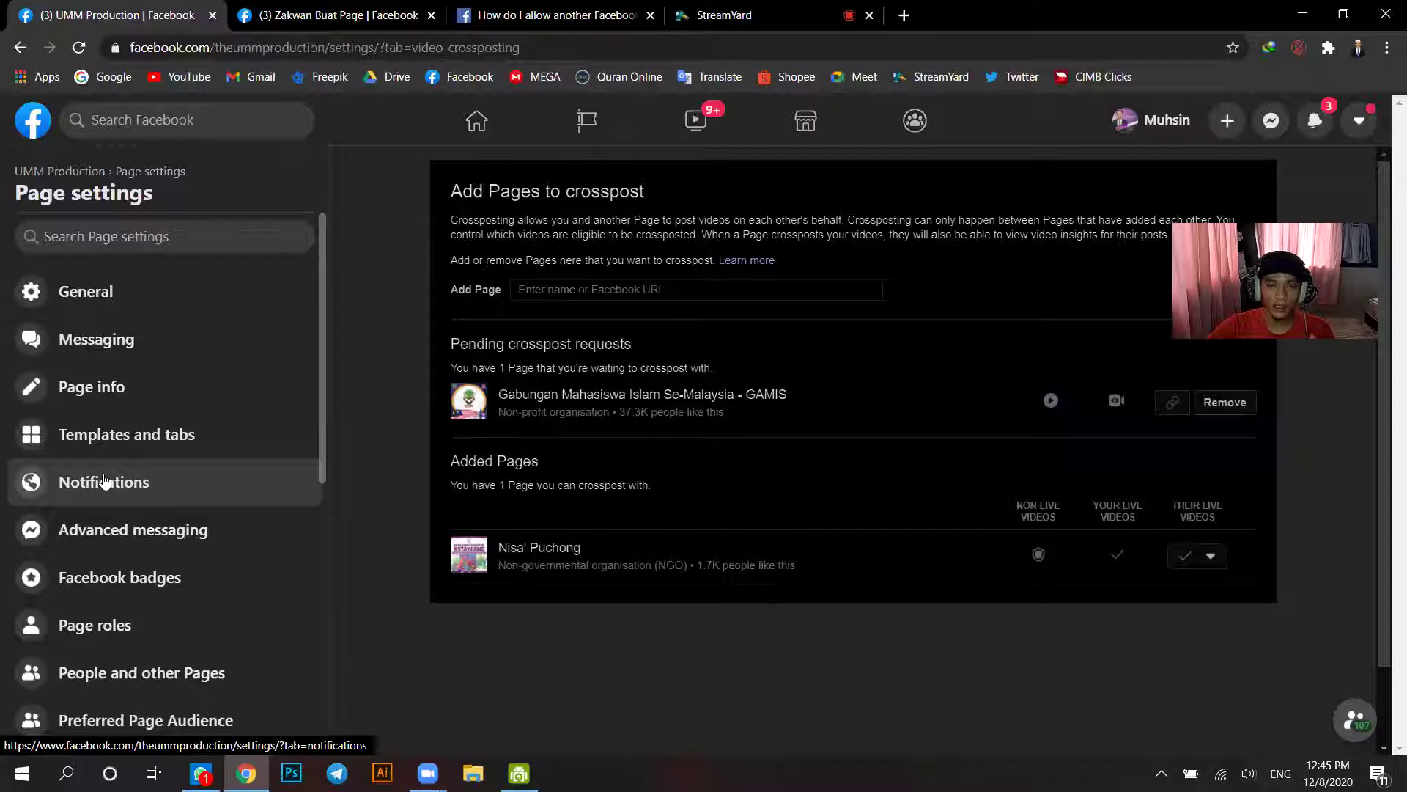
{"action": "scroll", "coordinate": [104, 481], "scroll_direction": "down", "scroll_amount": 6}
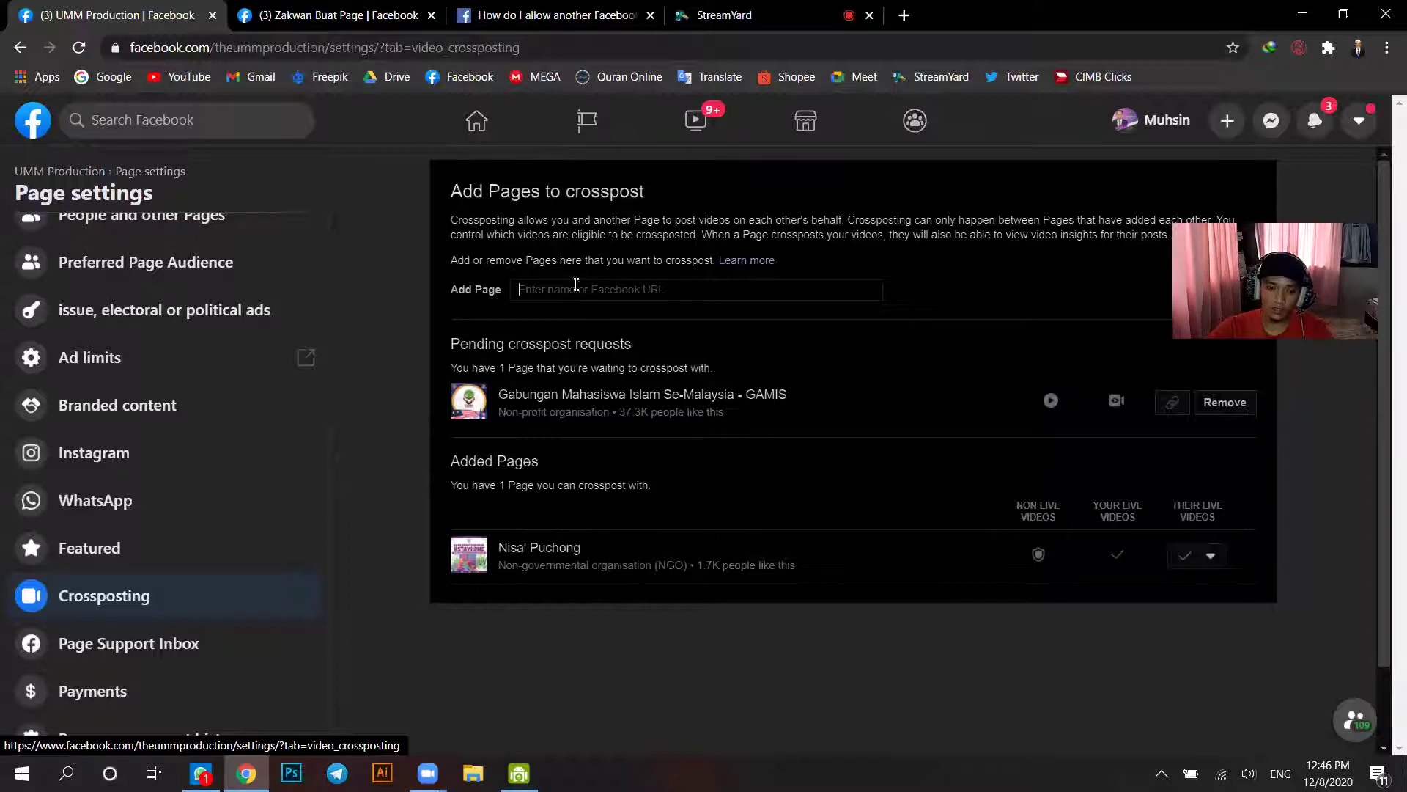
Step: Request a crossposting relationship with the Nisa' Sepang Page, copy the confirmation link for its admin and finish the request
{"action": "type", "text": "nisa"}
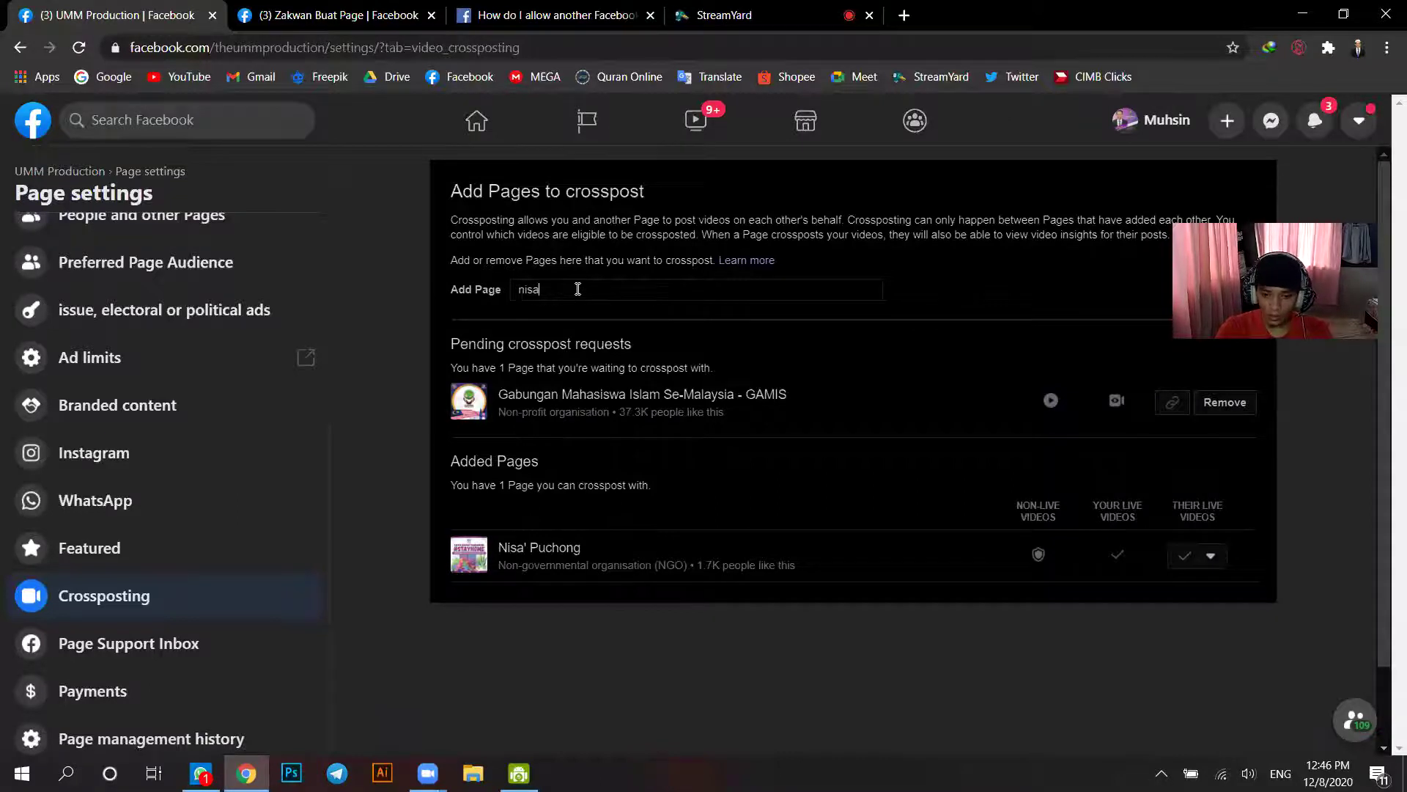
{"action": "type", "text": " sepang"}
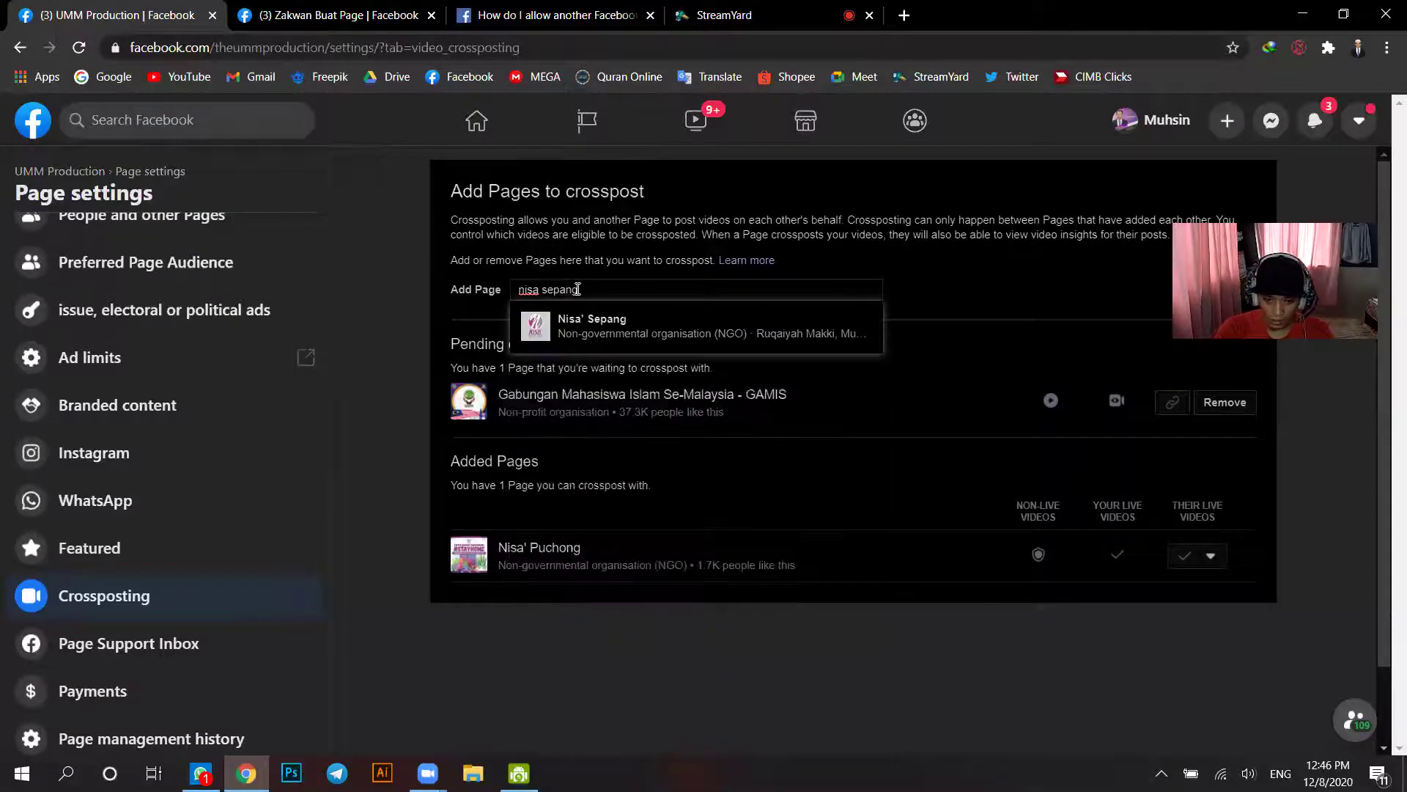
{"action": "left_click", "coordinate": [618, 330]}
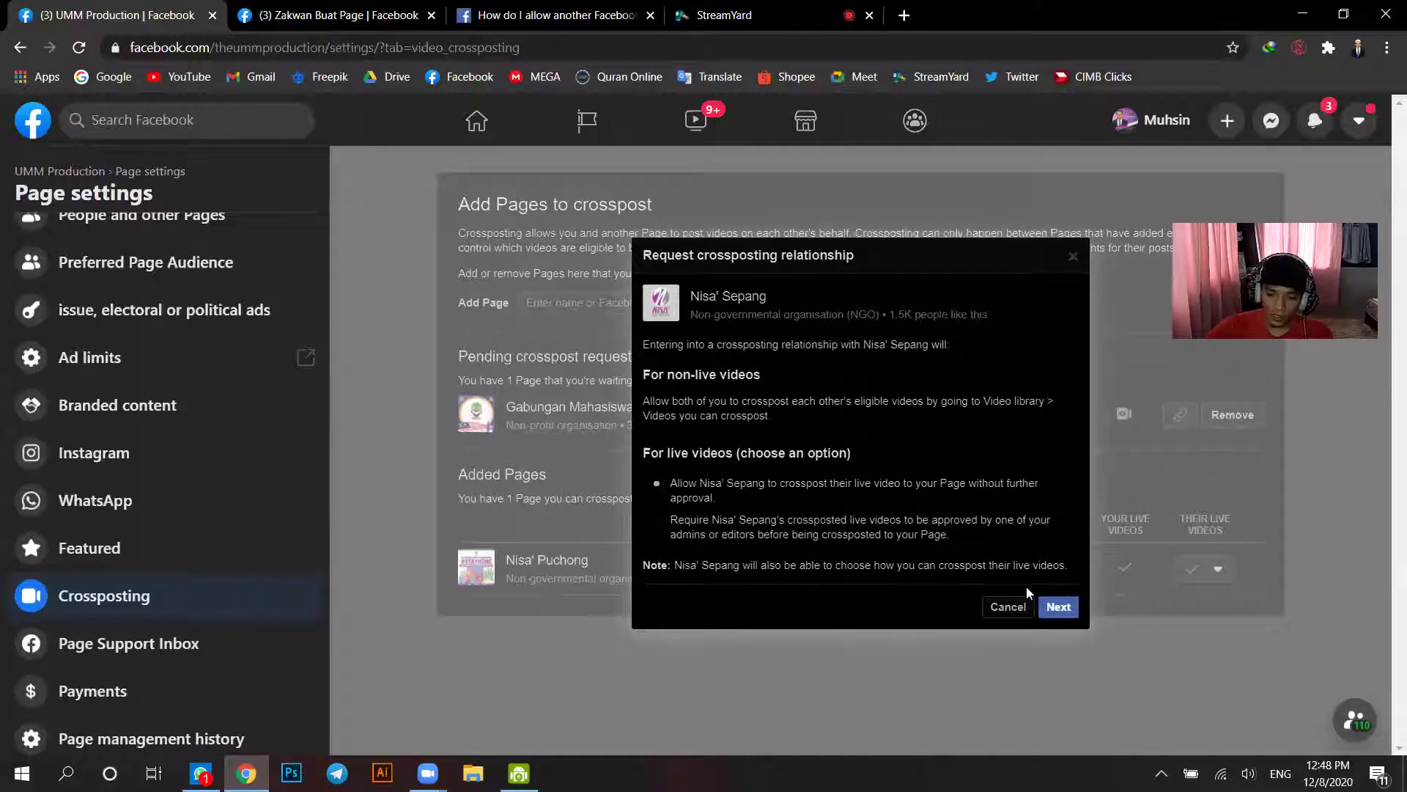
{"action": "left_click", "coordinate": [1055, 607]}
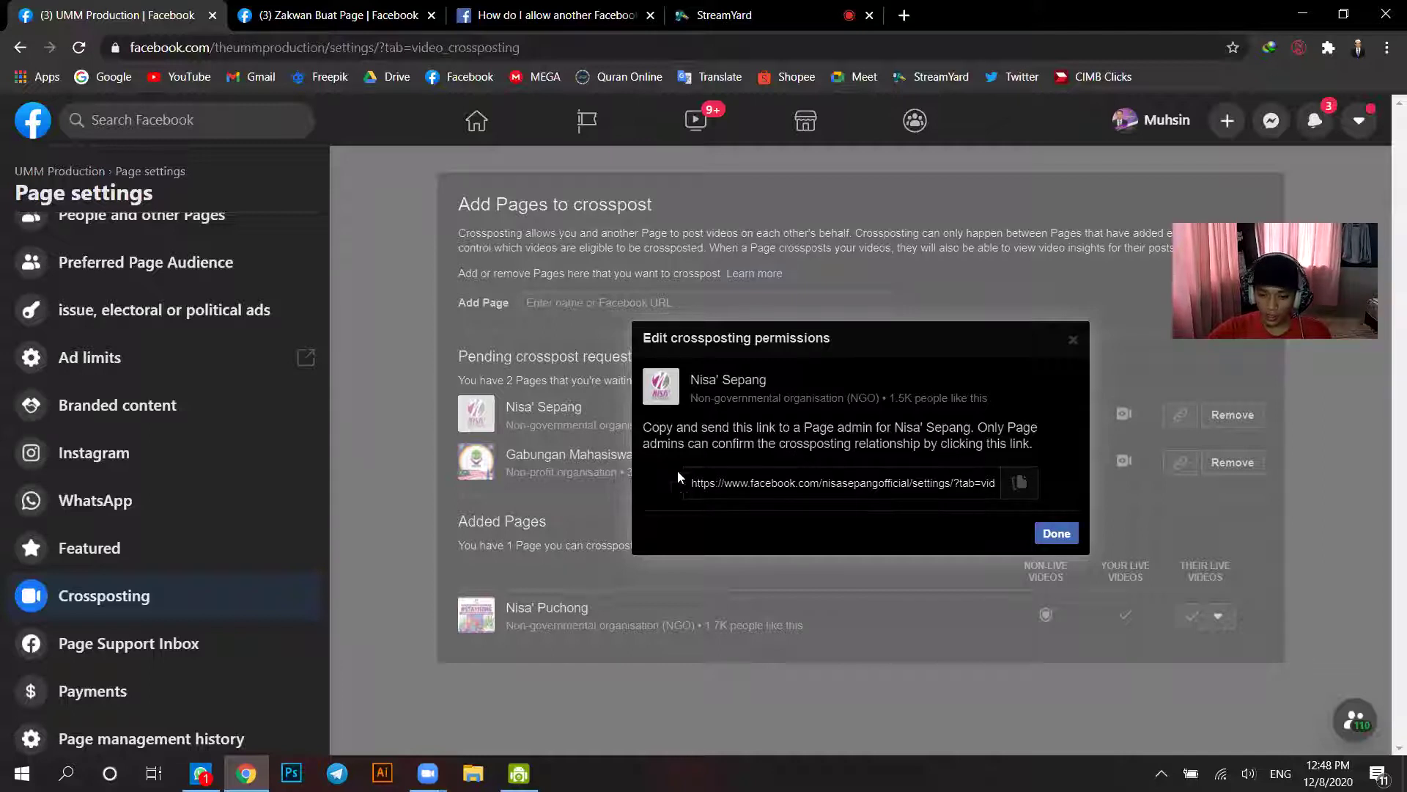
{"action": "left_click", "coordinate": [1027, 488]}
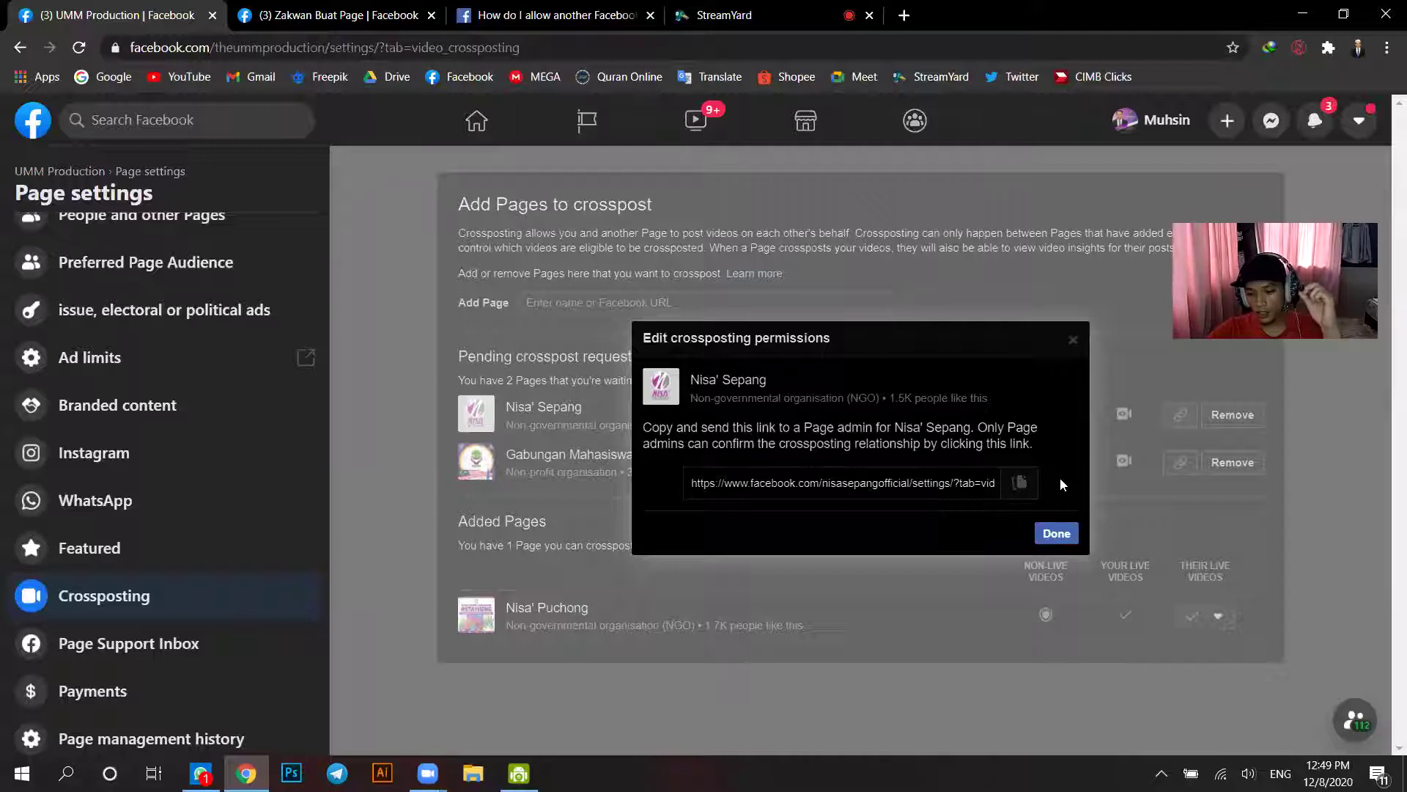
{"action": "left_click", "coordinate": [1048, 534]}
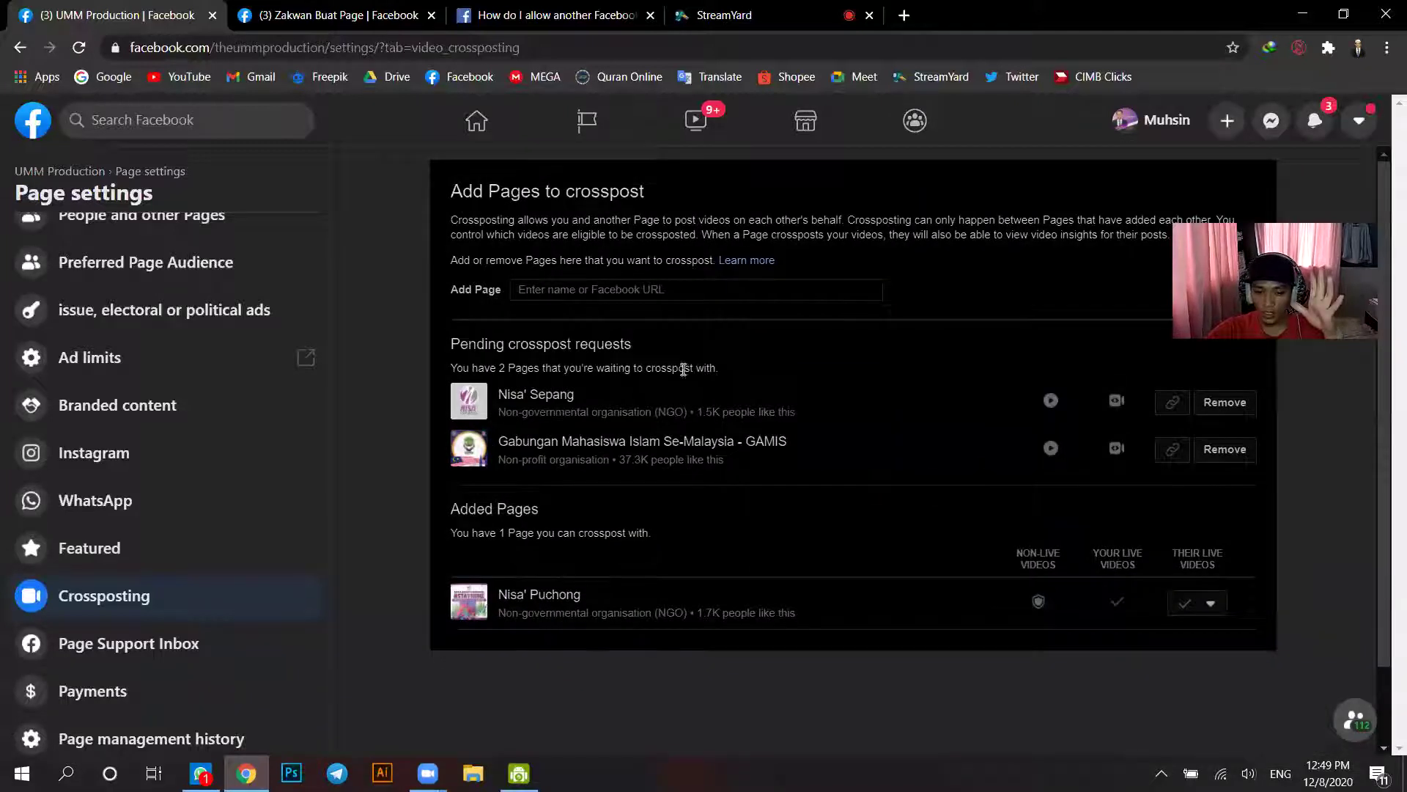